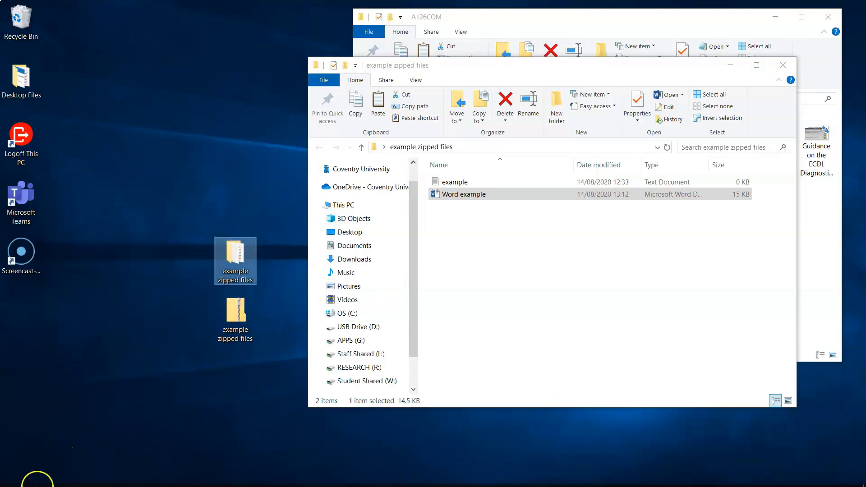
# Search the taskbar for 'wordpa', then dismiss the results.
pyautogui.click(36, 484)
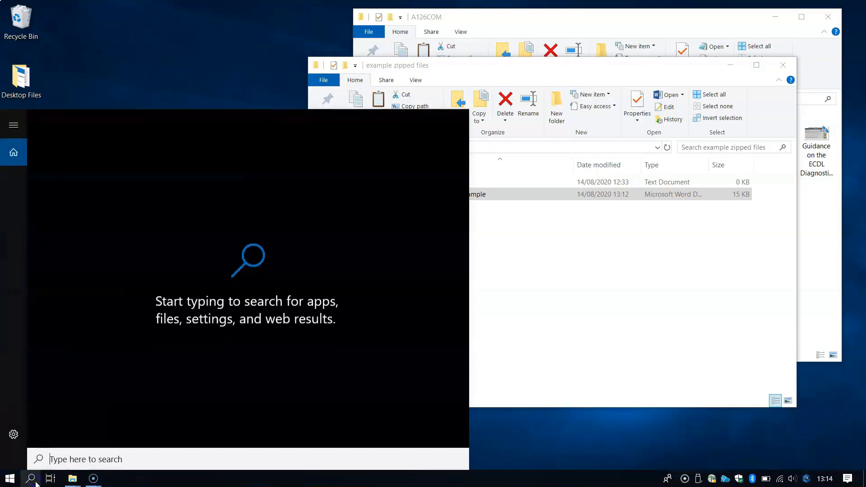
pyautogui.write('word')
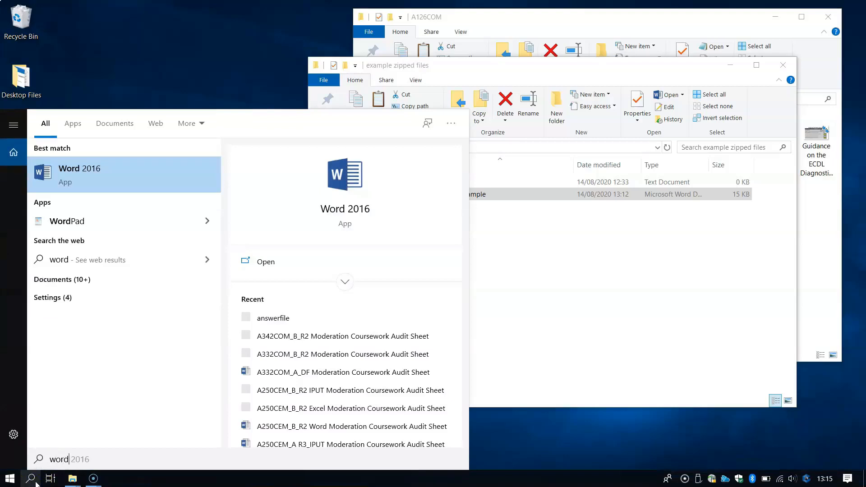
pyautogui.write('pad')
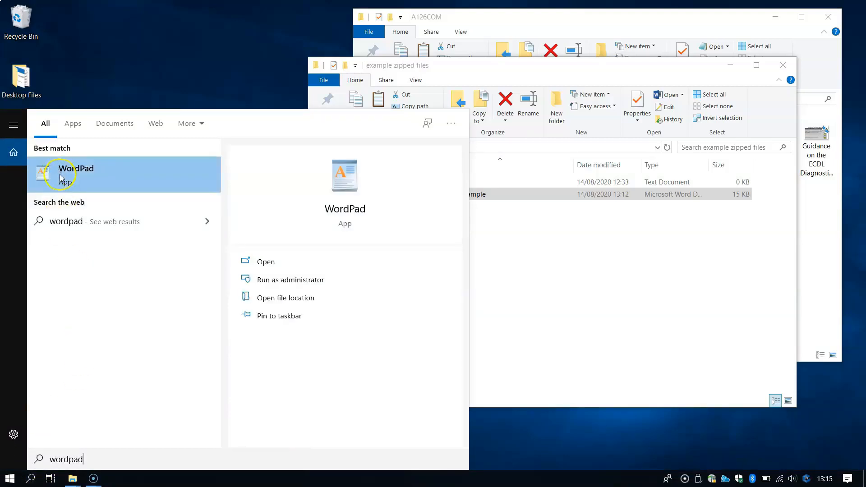
pyautogui.click(4, 482)
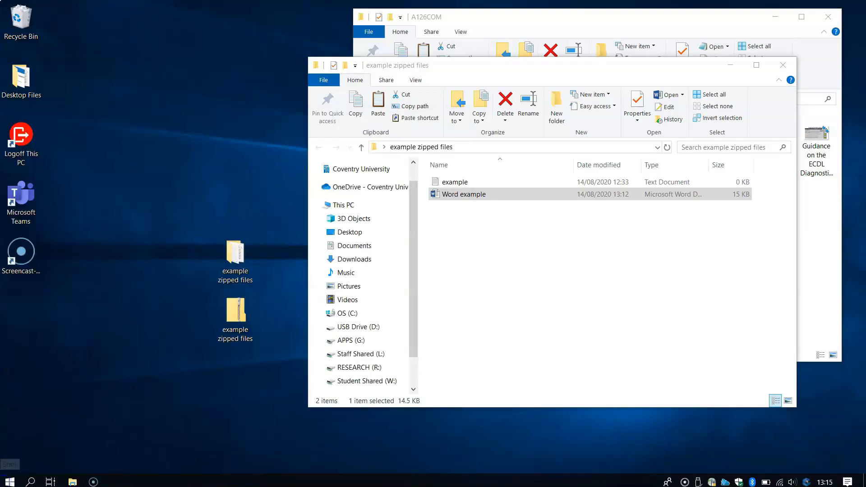
# Browse the Start menu's installed-apps list, then search for 'word' instead.
pyautogui.click(4, 482)
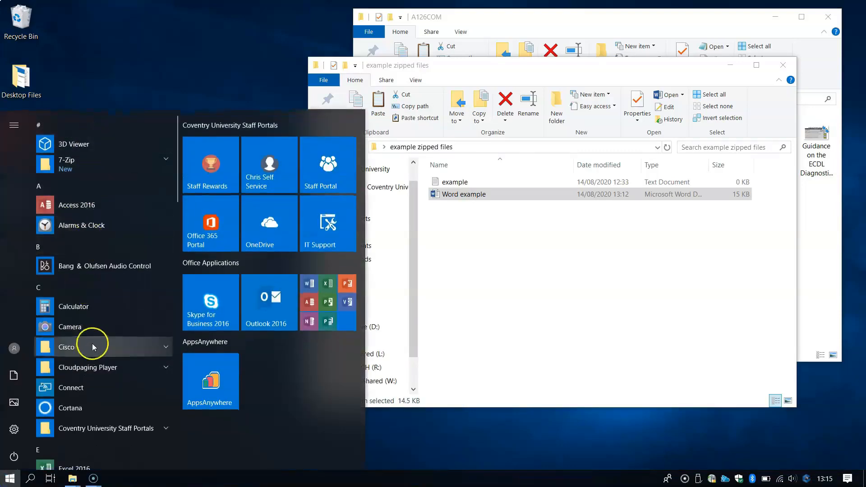
pyautogui.scroll(-10, 86, 367)
pyautogui.scroll(-10, 97, 378)
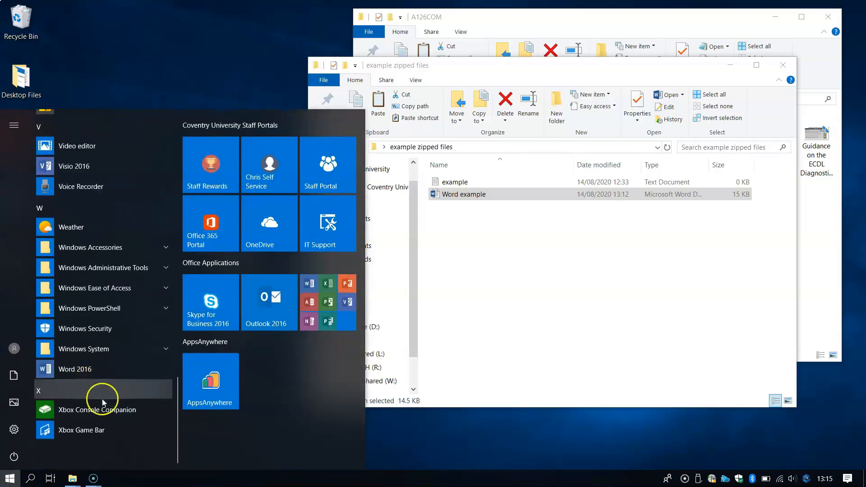
pyautogui.scroll(20, 100, 388)
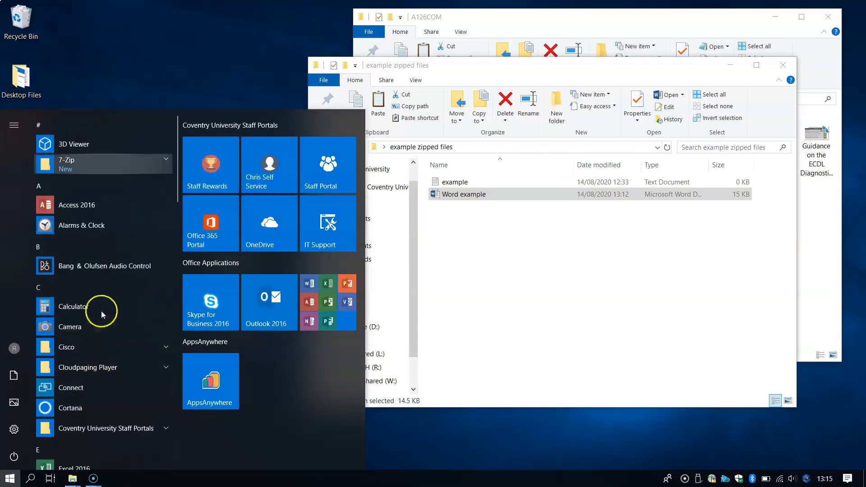
pyautogui.scroll(-6, 94, 323)
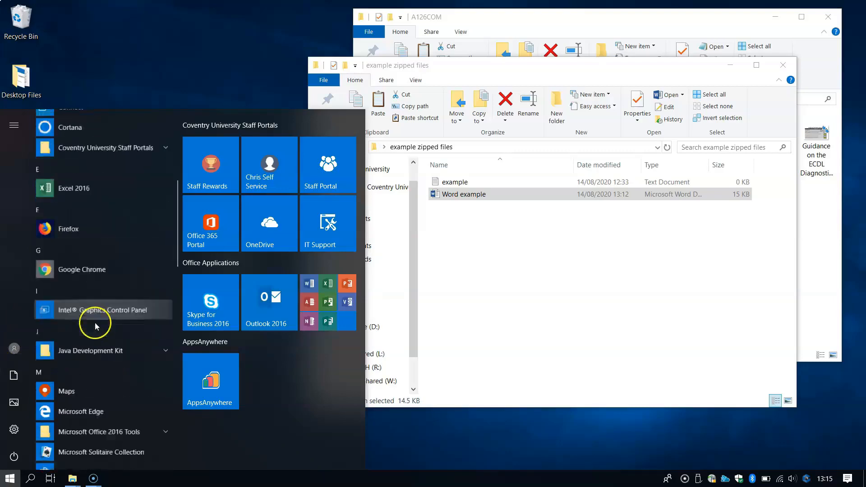
pyautogui.click(30, 478)
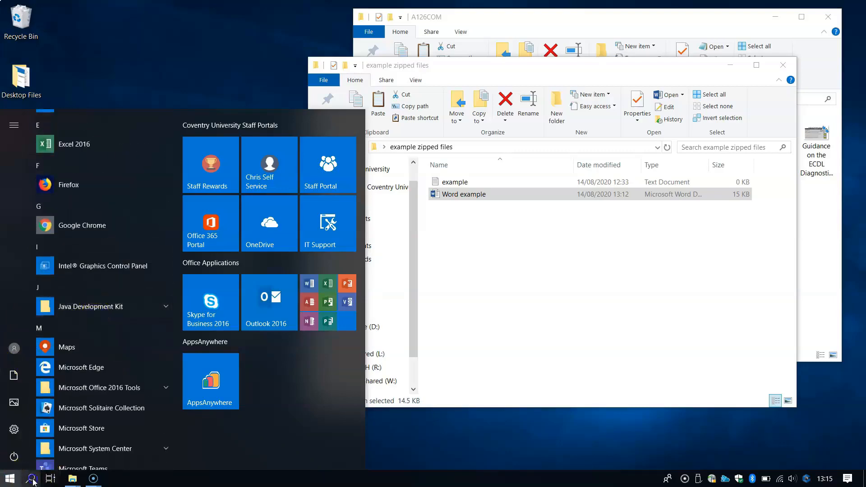
pyautogui.write('word')
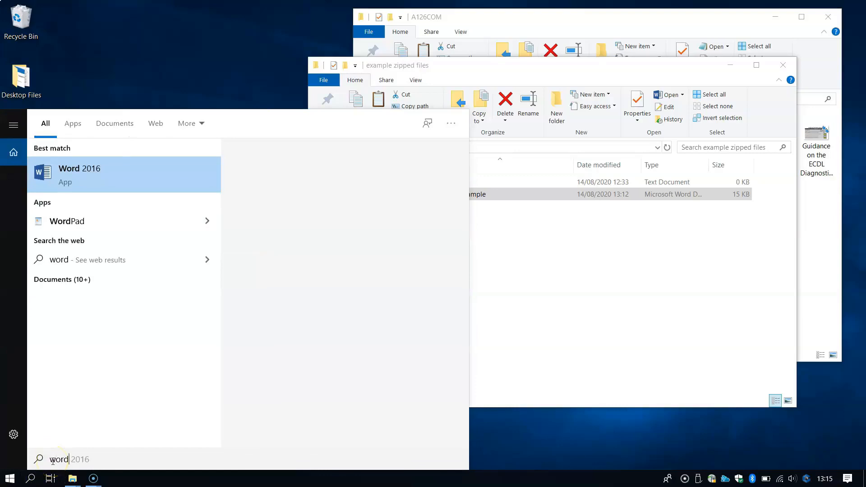
# Launch WordPad, maximise its window, and look through the File menu.
pyautogui.click(101, 221)
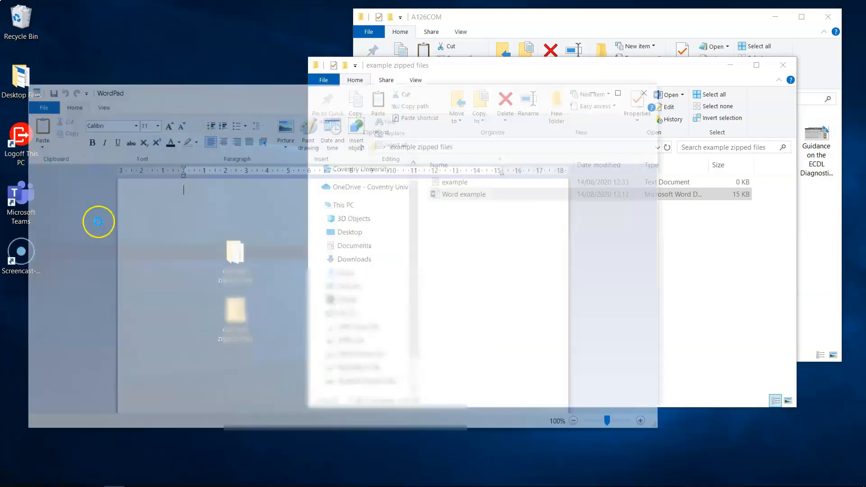
pyautogui.moveTo(197, 96); pyautogui.dragTo(359, 71)
pyautogui.doubleClick(359, 71)
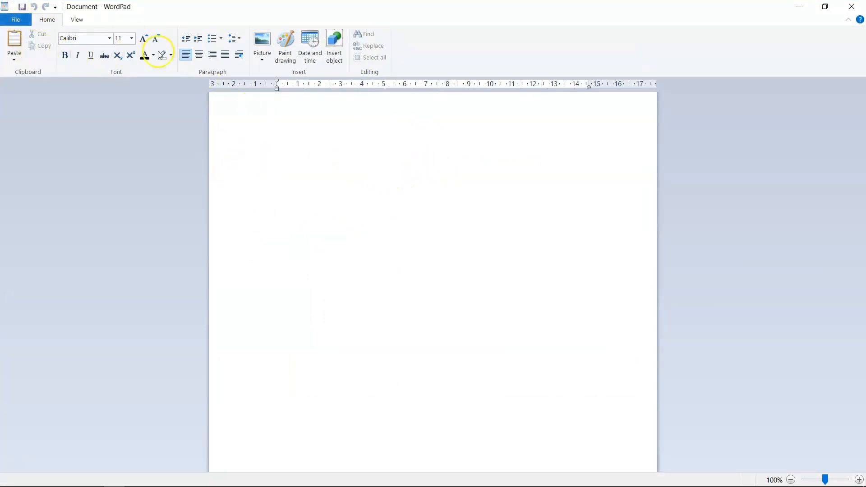
pyautogui.click(14, 20)
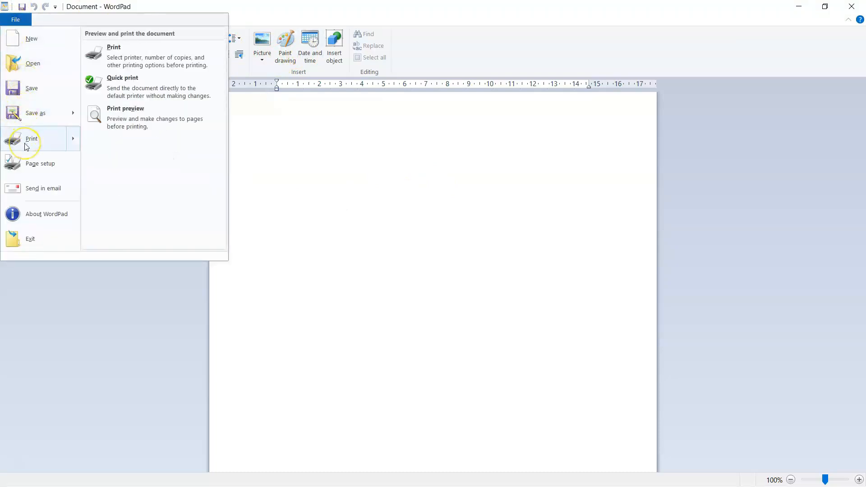
pyautogui.click(401, 232)
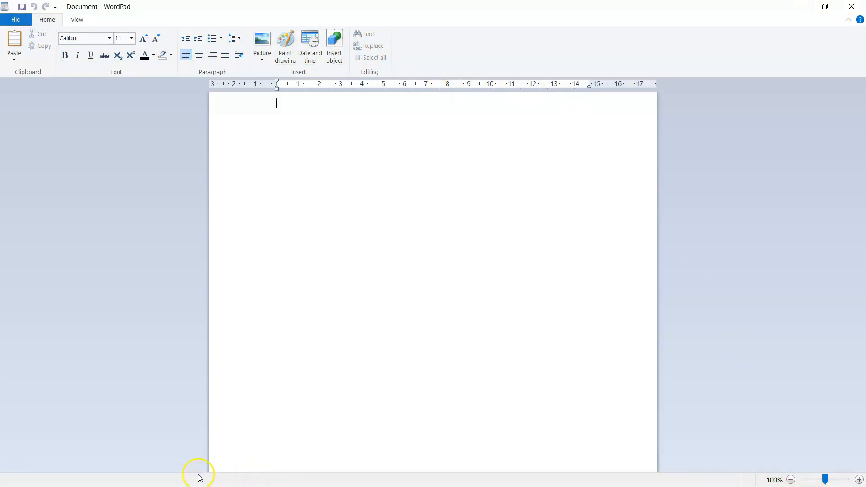
# Type a few test letters on the WordPad page and delete them.
pyautogui.click(242, 250)
pyautogui.write('hh')
pyautogui.press('BackSpace')
pyautogui.write('jkl')
pyautogui.click(262, 110)
pyautogui.click(319, 120)
pyautogui.press('BackSpace')
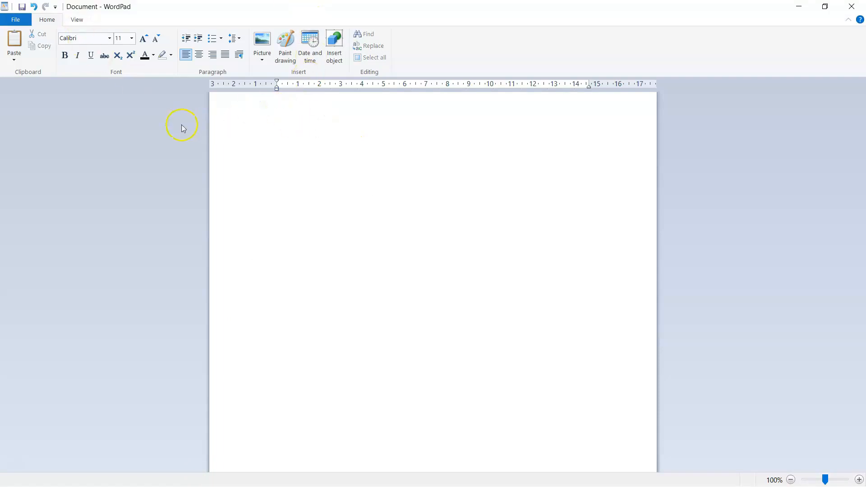
# Close WordPad without saving the practice changes.
pyautogui.click(10, 22)
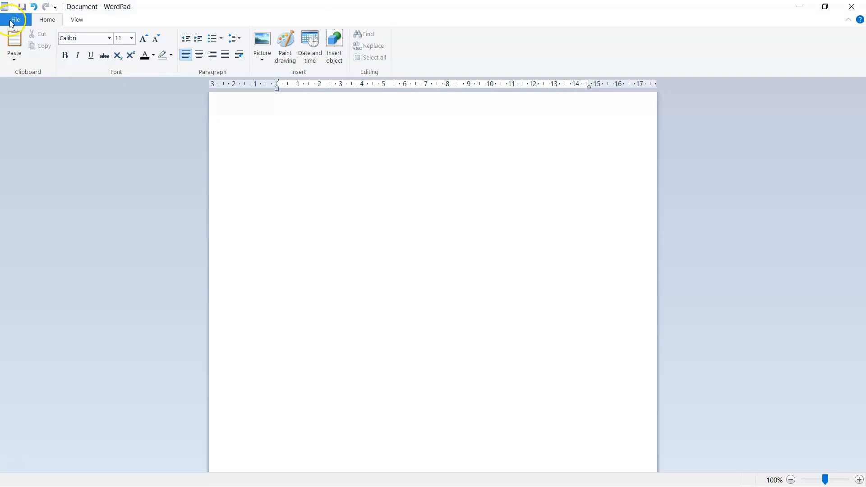
pyautogui.click(214, 157)
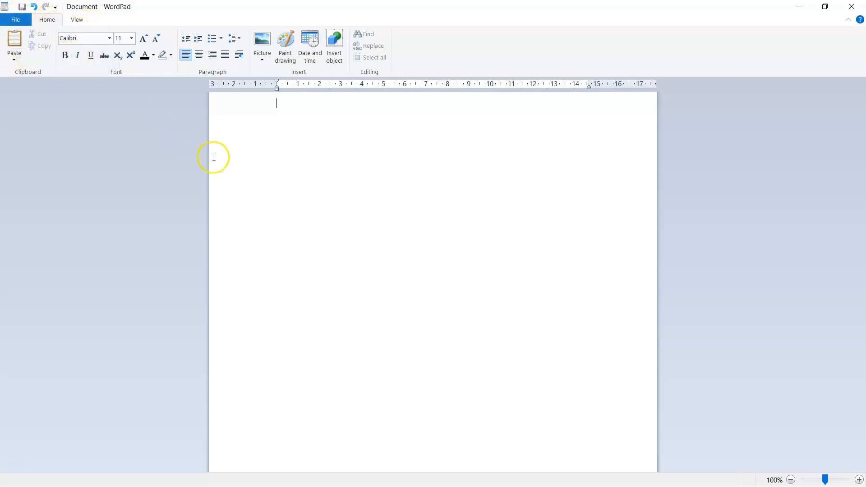
pyautogui.click(280, 103)
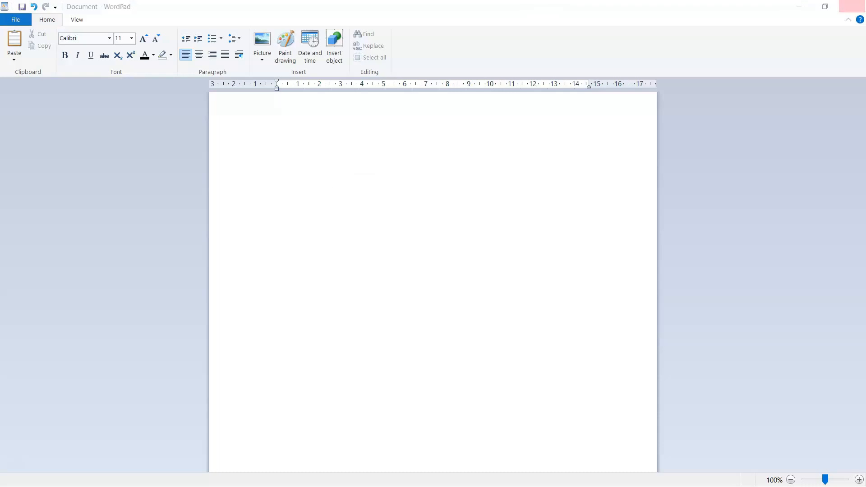
pyautogui.click(852, 7)
pyautogui.click(436, 256)
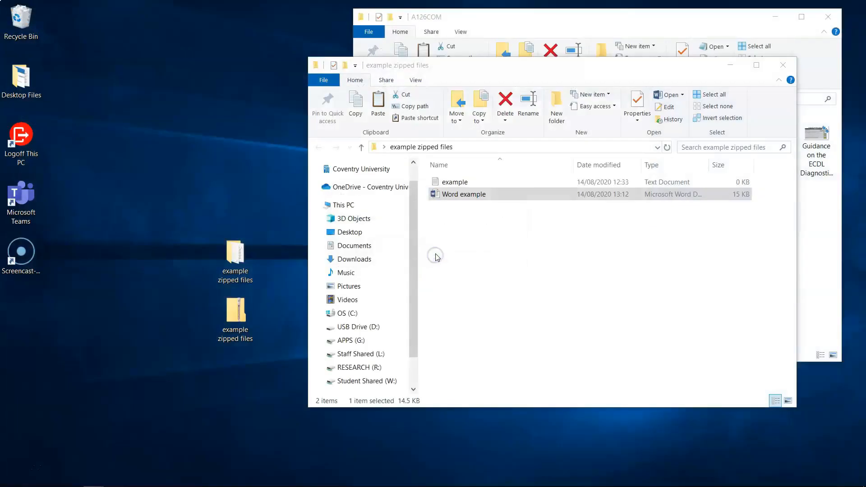
# Close the Explorer window and move both example zipped files icons beside the Recycle Bin.
pyautogui.click(790, 63)
pyautogui.click(832, 18)
pyautogui.moveTo(172, 230); pyautogui.dragTo(58, 89)
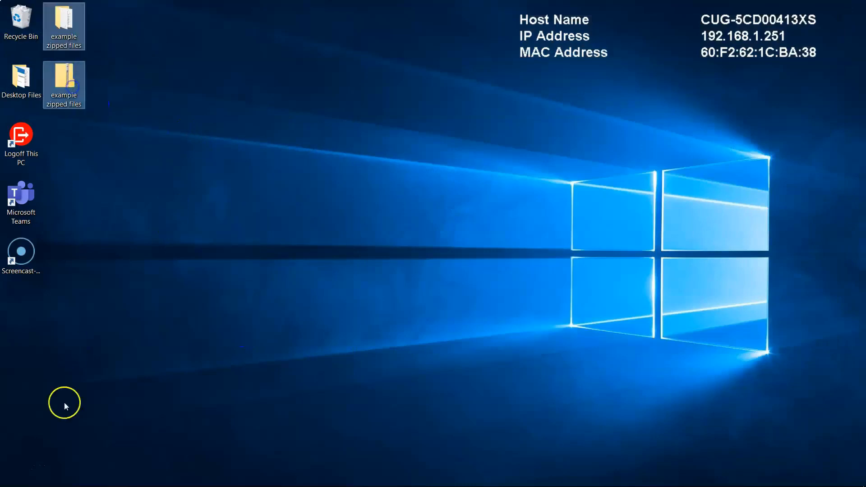
# Search for 'word' and launch Word 2016.
pyautogui.click(30, 478)
pyautogui.write('word')
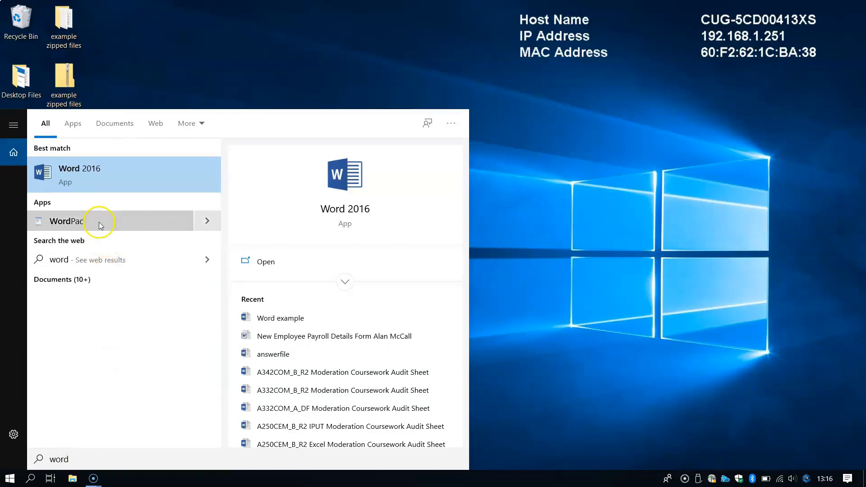
pyautogui.click(93, 174)
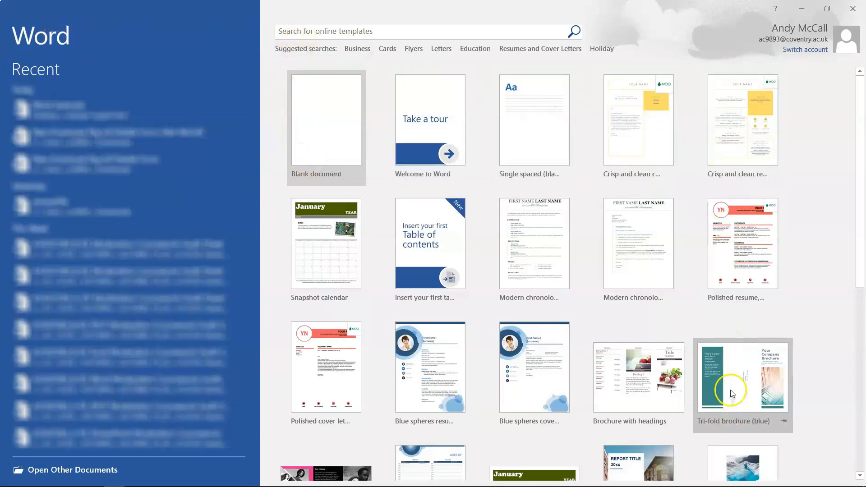
# Pick Blank document on Word's start screen to create Document1.
pyautogui.scroll(-2, 730, 389)
pyautogui.scroll(2, 353, 329)
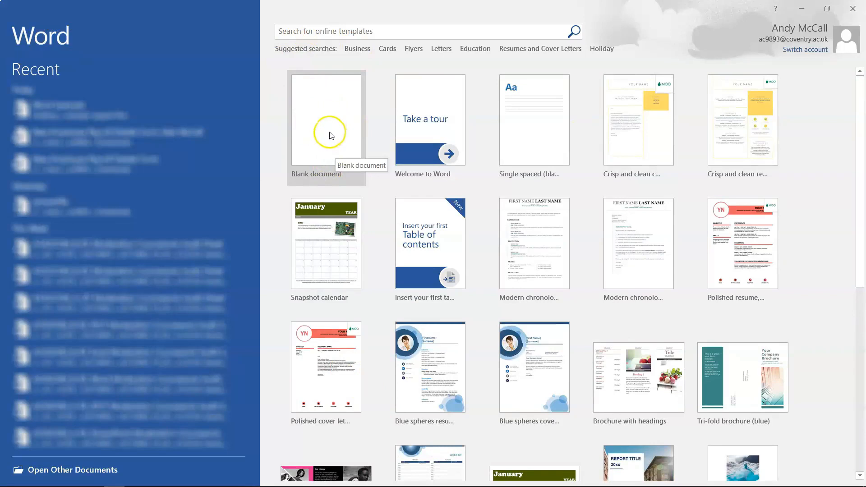
pyautogui.click(319, 96)
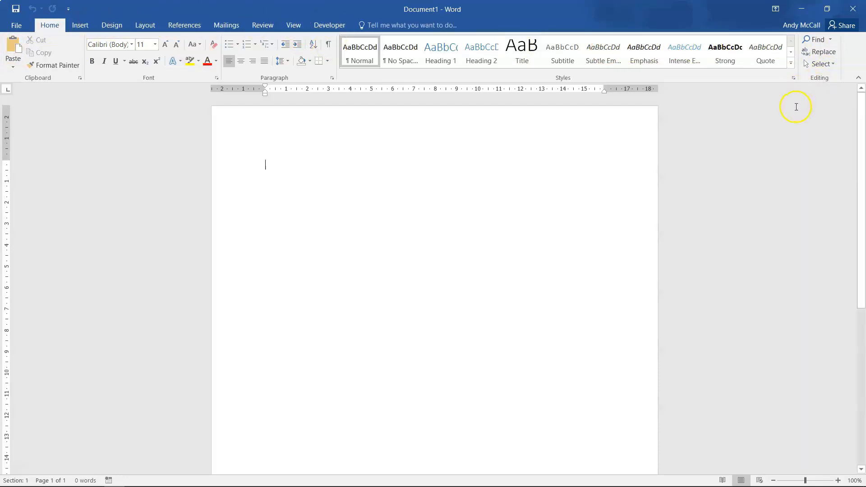
# Open 'Word example' from the Desktop's 'example zipped files' folder.
pyautogui.click(17, 28)
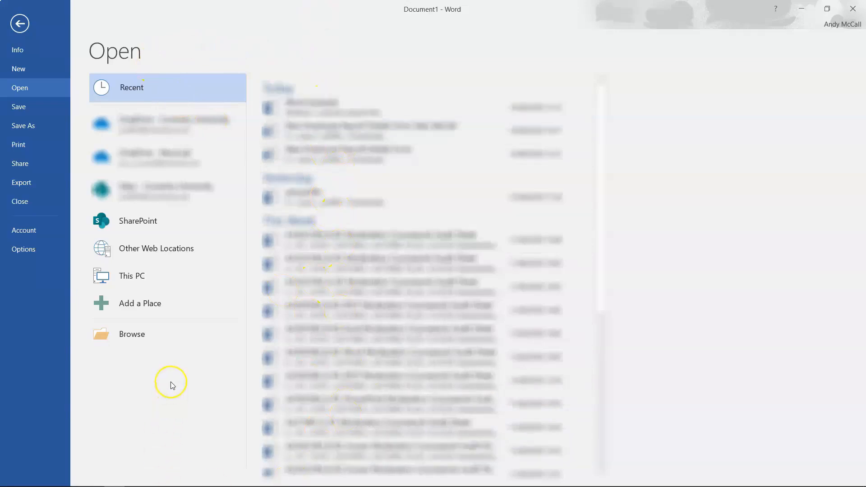
pyautogui.click(162, 338)
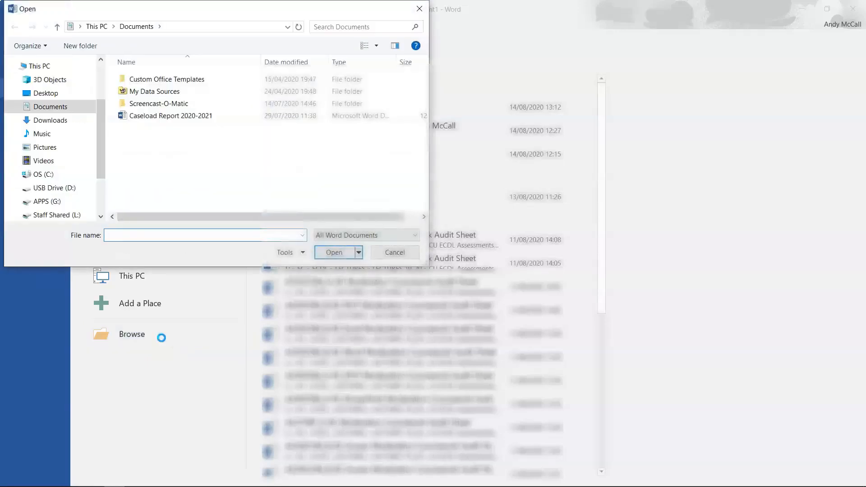
pyautogui.click(38, 96)
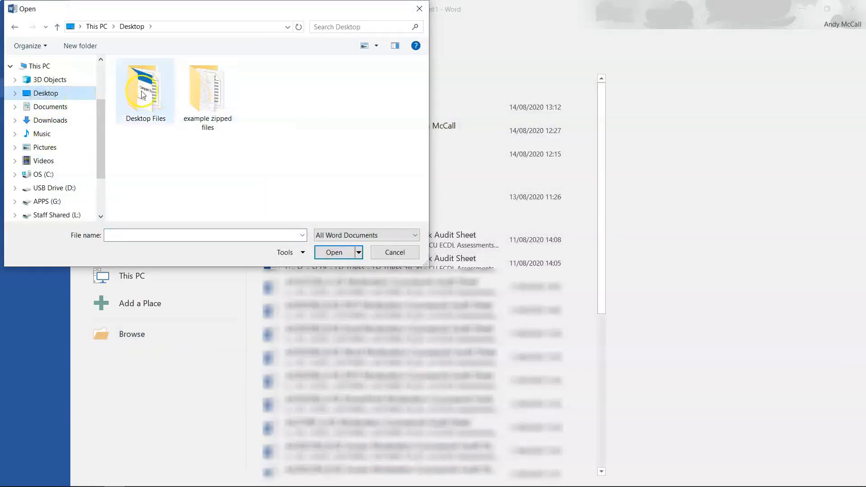
pyautogui.doubleClick(192, 93)
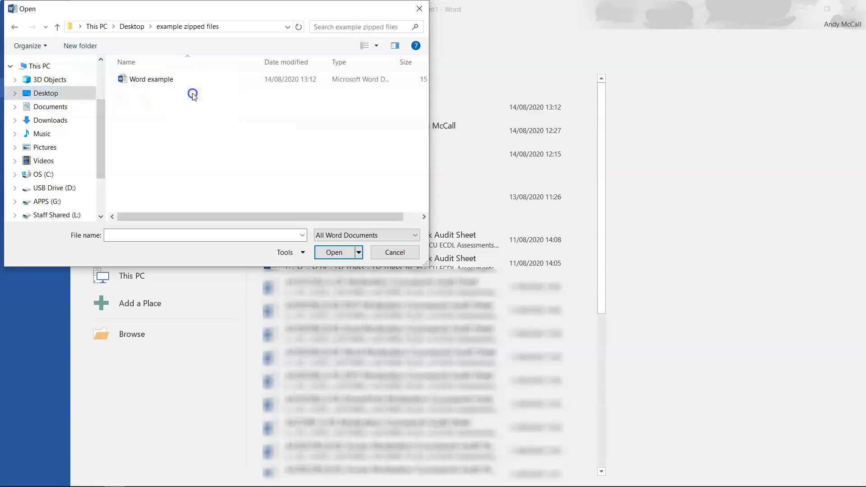
pyautogui.click(129, 80)
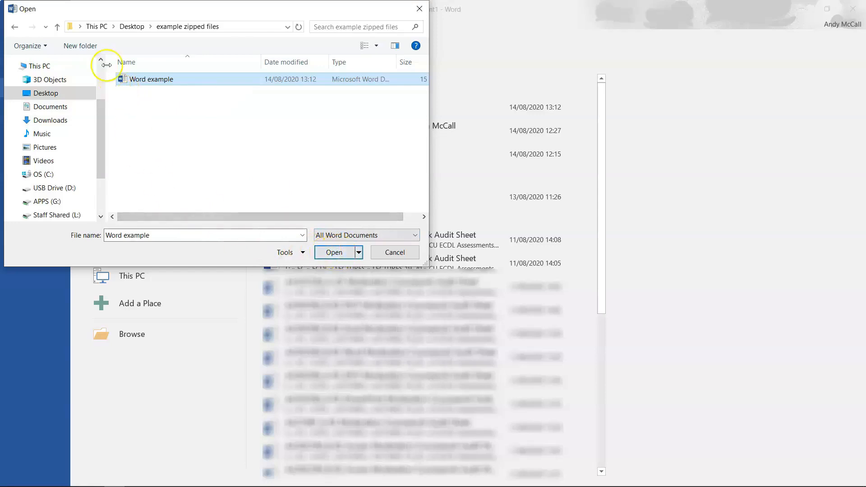
pyautogui.click(330, 253)
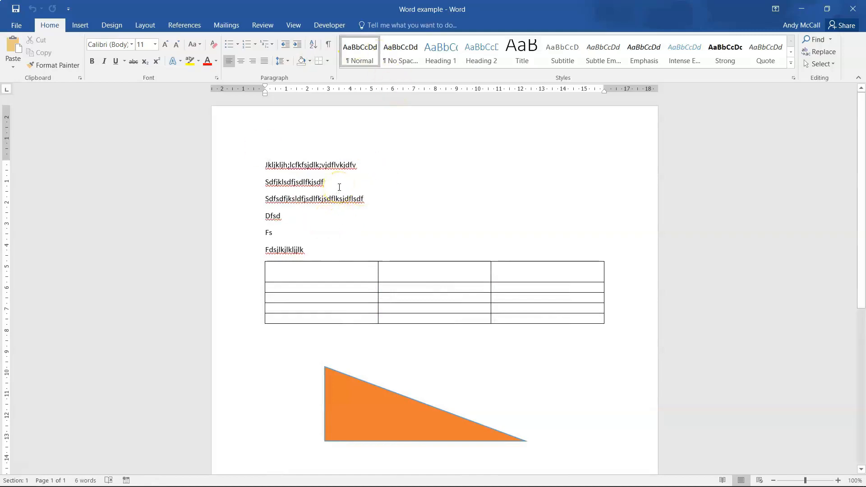
# Close Word example, relaunch Word 2016 from Start search, and start a blank document.
pyautogui.click(853, 9)
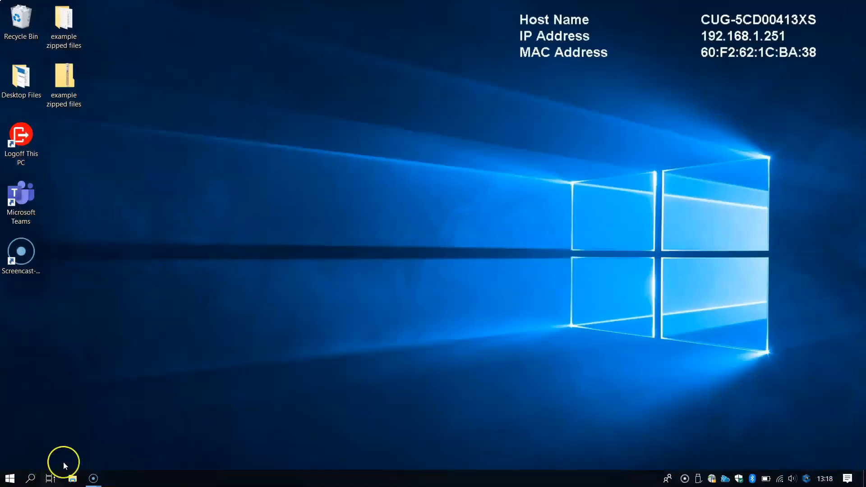
pyautogui.press('super')
pyautogui.click(30, 479)
pyautogui.write('word')
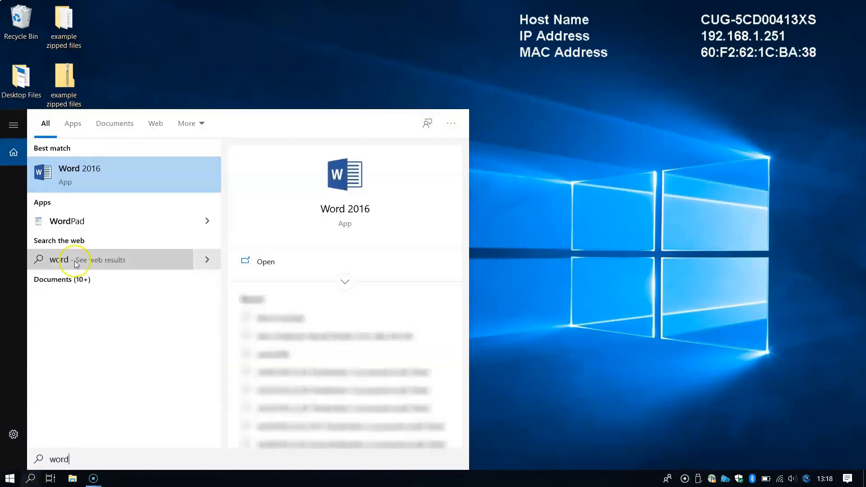
pyautogui.click(85, 163)
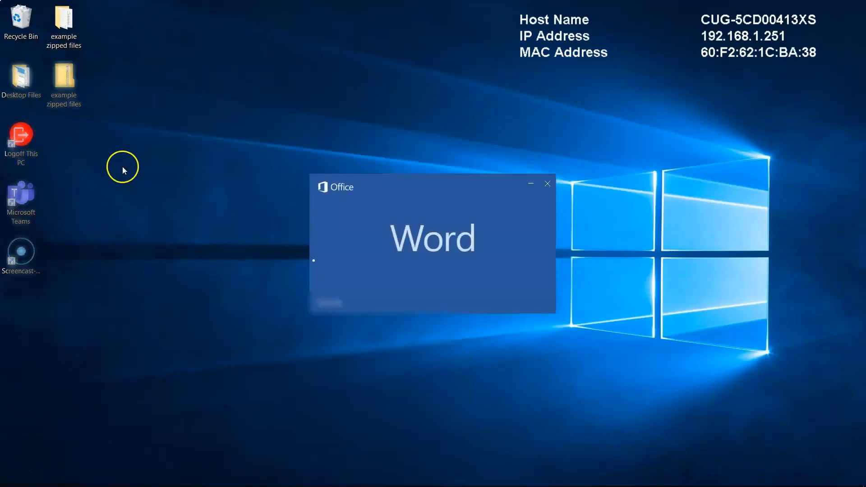
pyautogui.click(313, 140)
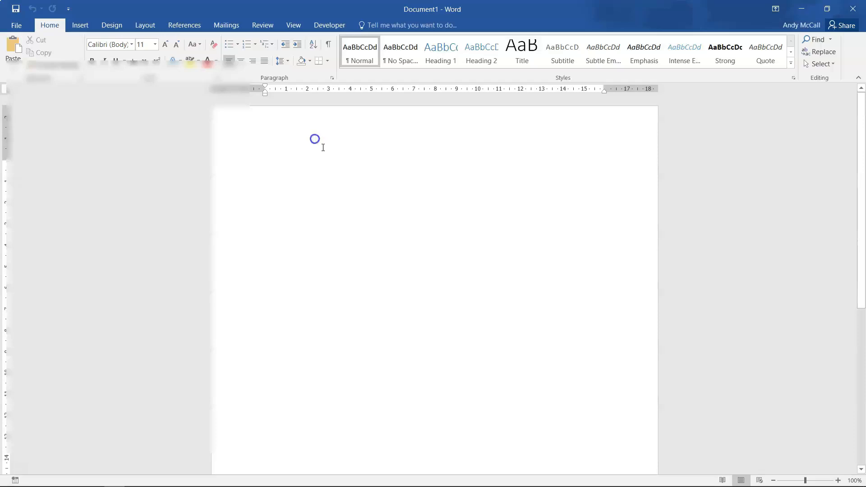
# Type 'This is my first document' at the top of the new document.
pyautogui.write('This ')
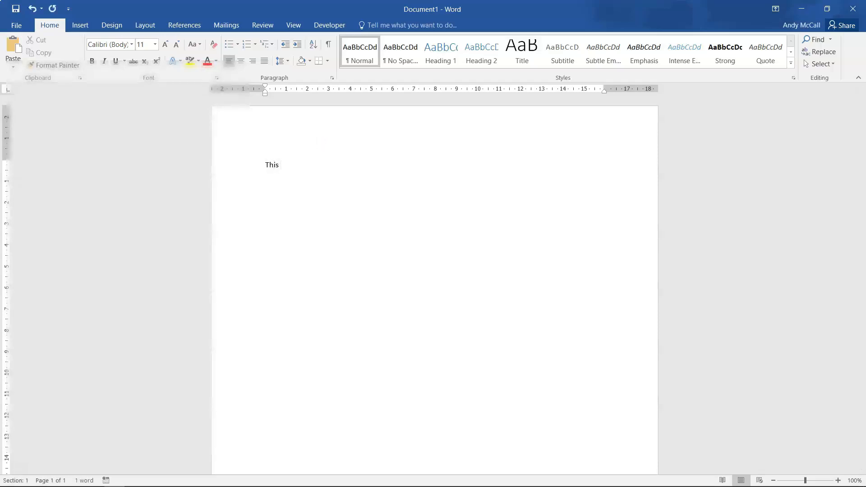
pyautogui.write('is my first documents')
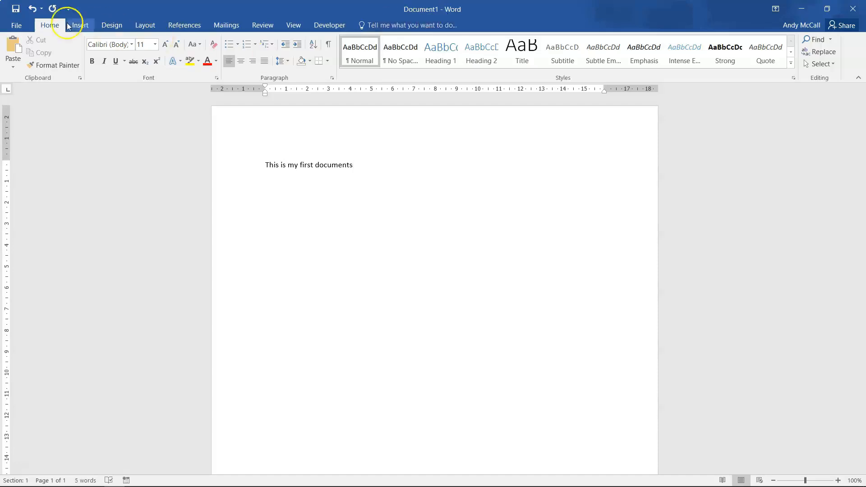
# Open Save As, browse to the Desktop, and select the suggested file name.
pyautogui.click(20, 27)
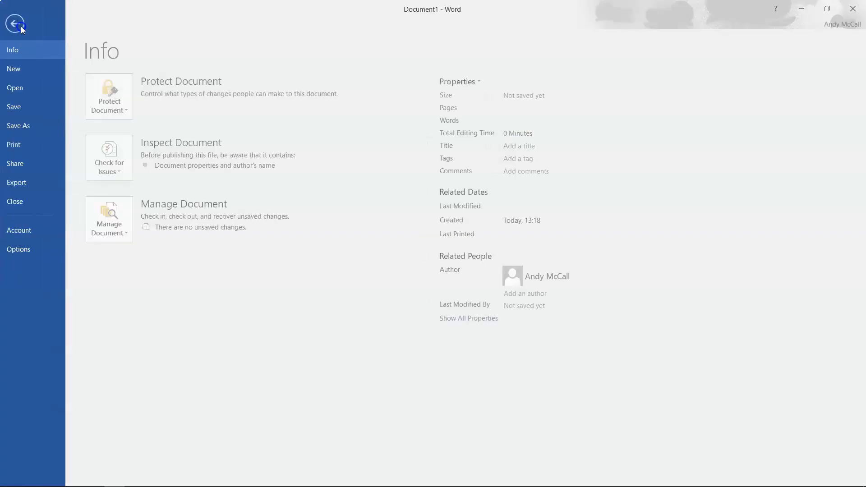
pyautogui.click(24, 126)
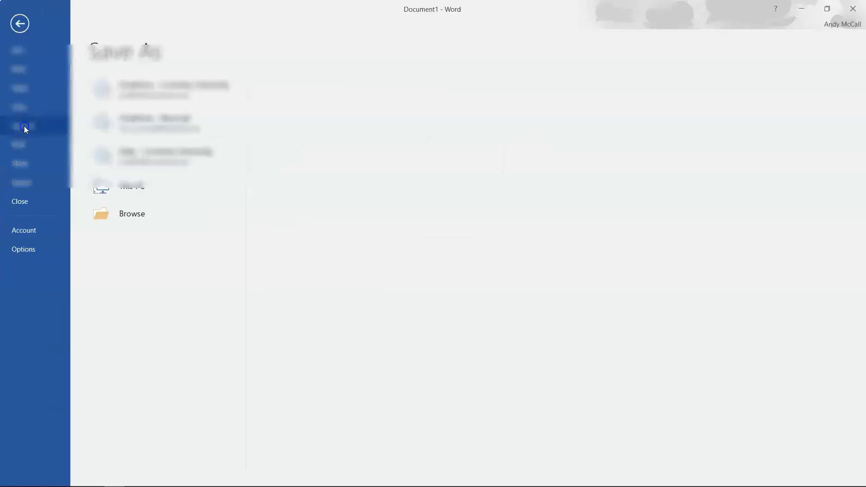
pyautogui.click(111, 300)
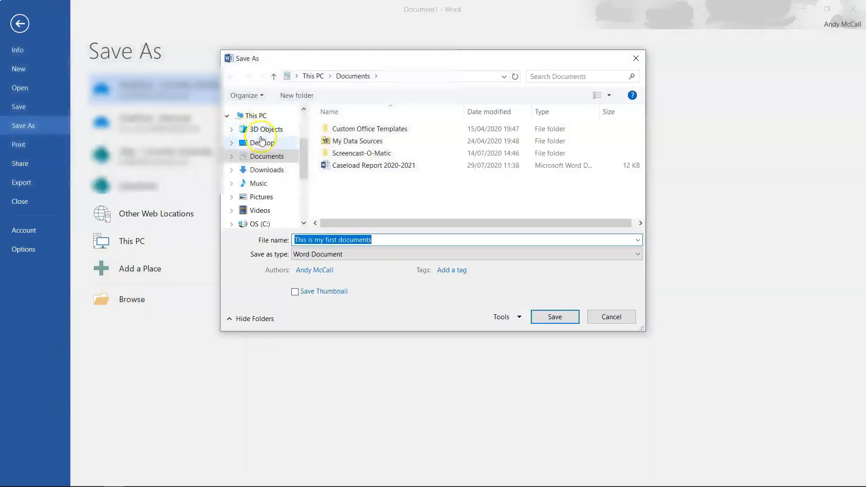
pyautogui.click(262, 143)
pyautogui.click(380, 241)
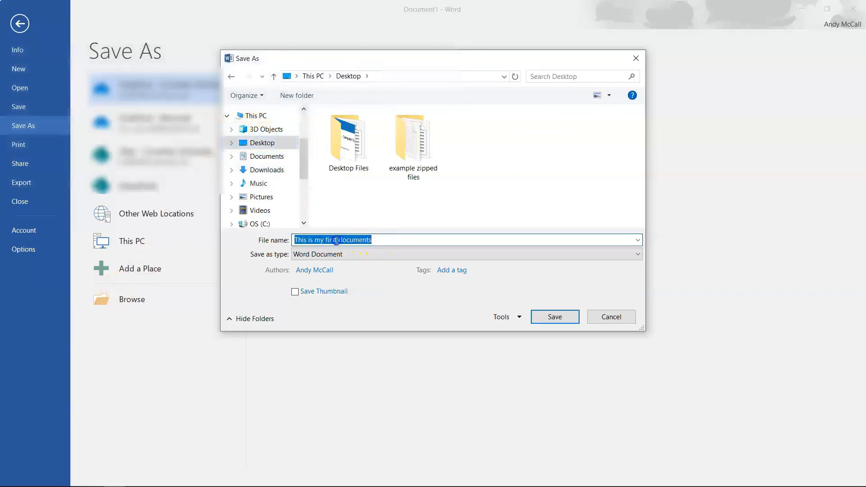
pyautogui.click(391, 239)
pyautogui.hotkey('ctrl', 'a')
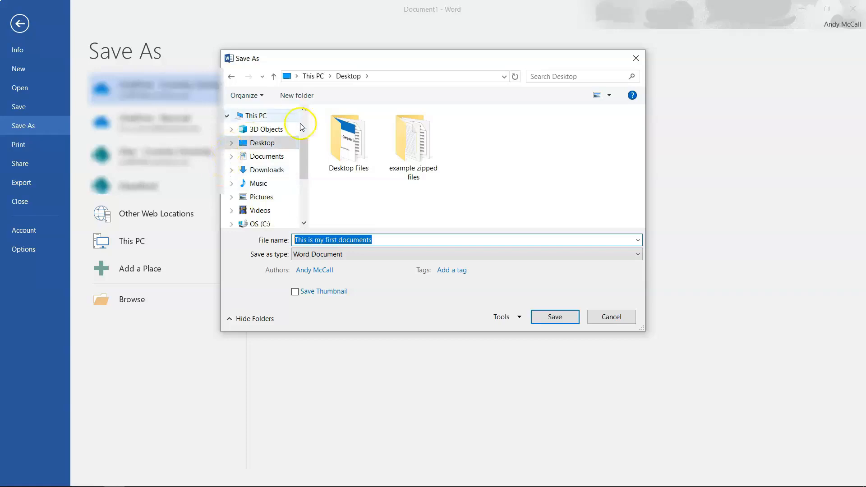
# Confirm the Desktop as the folder and save the file as 'the first document'.
pyautogui.moveTo(305, 153); pyautogui.dragTo(334, 208)
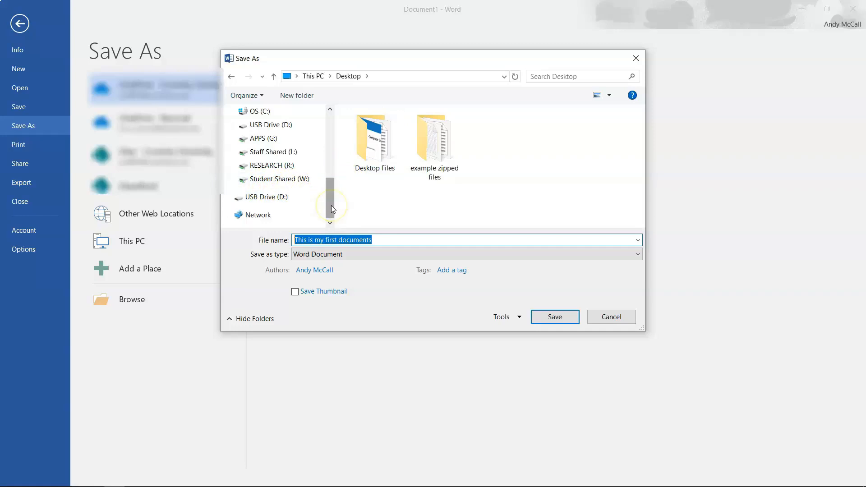
pyautogui.scroll(5, 329, 200)
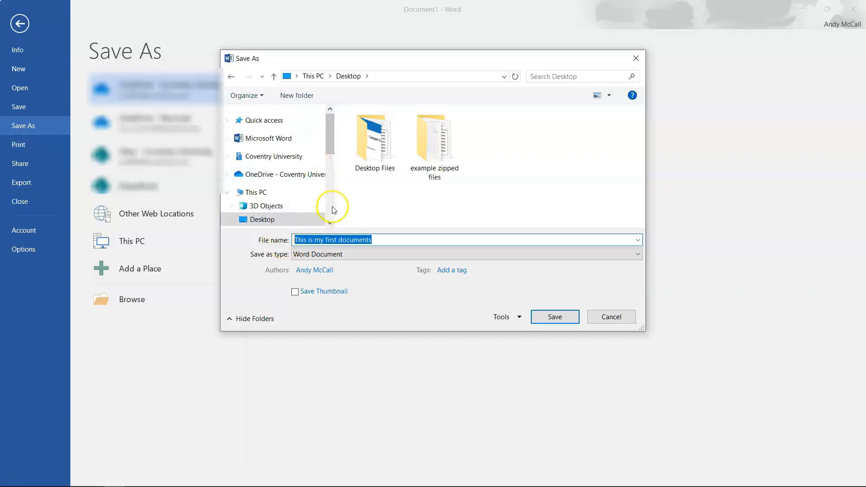
pyautogui.click(268, 224)
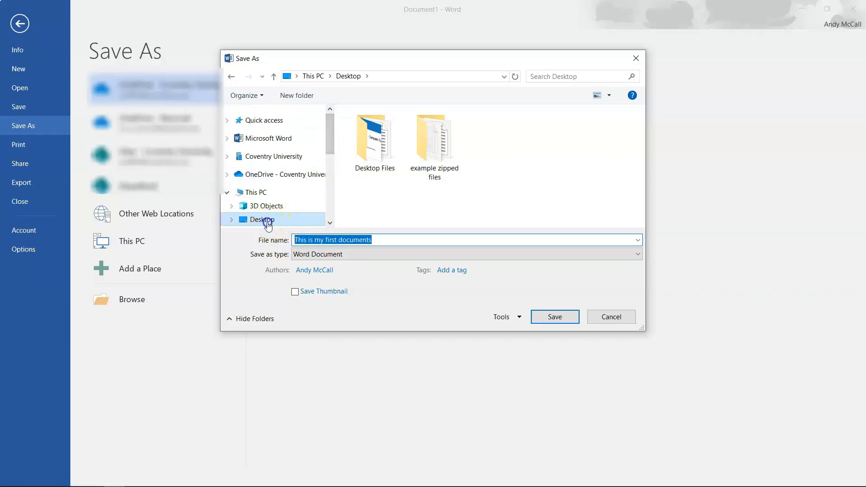
pyautogui.click(391, 236)
pyautogui.click(251, 240)
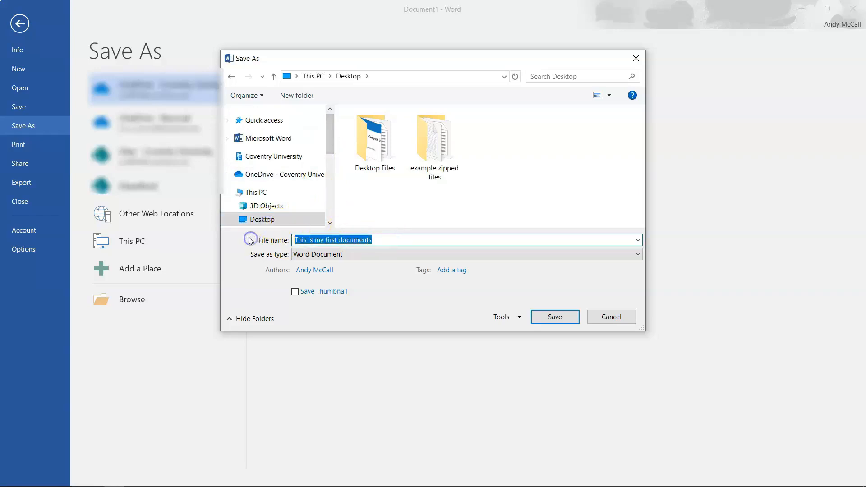
pyautogui.write('the ')
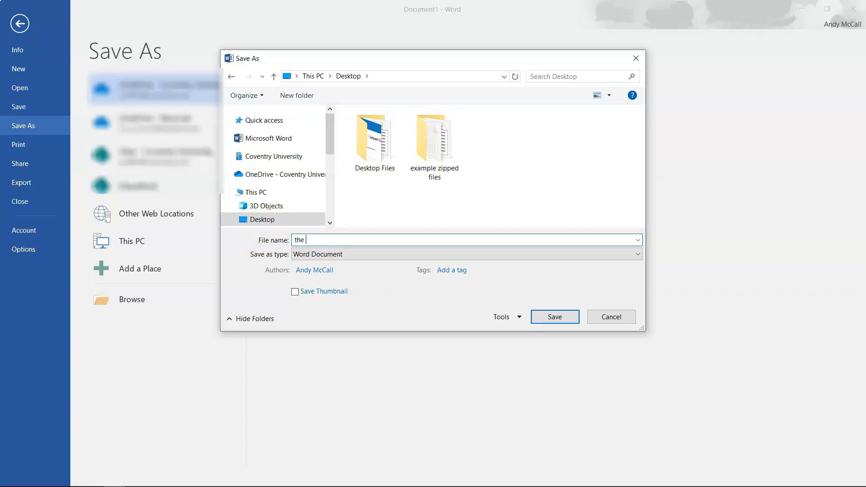
pyautogui.write('first document')
pyautogui.click(555, 317)
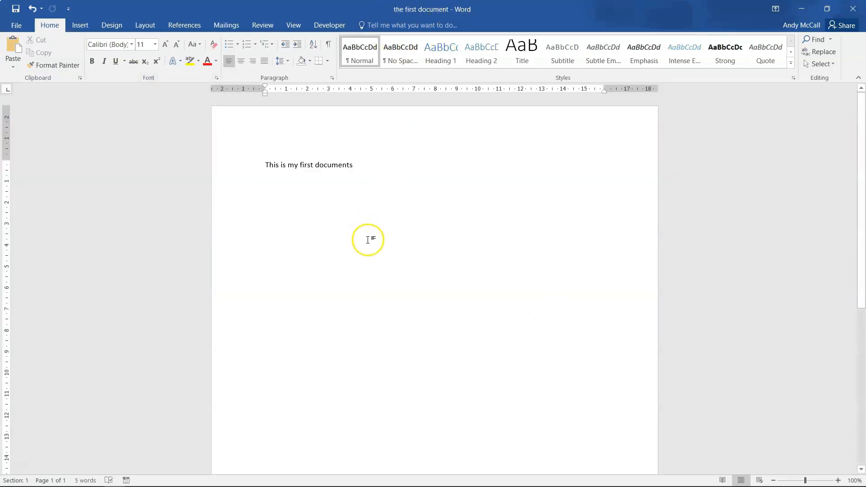
# Save 'the first document' again with Ctrl+S.
pyautogui.hotkey('ctrl', 's')
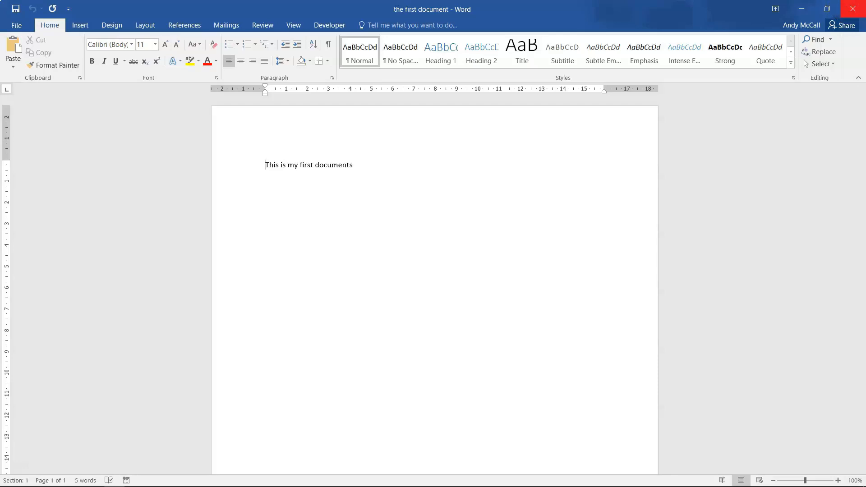
pyautogui.click(15, 26)
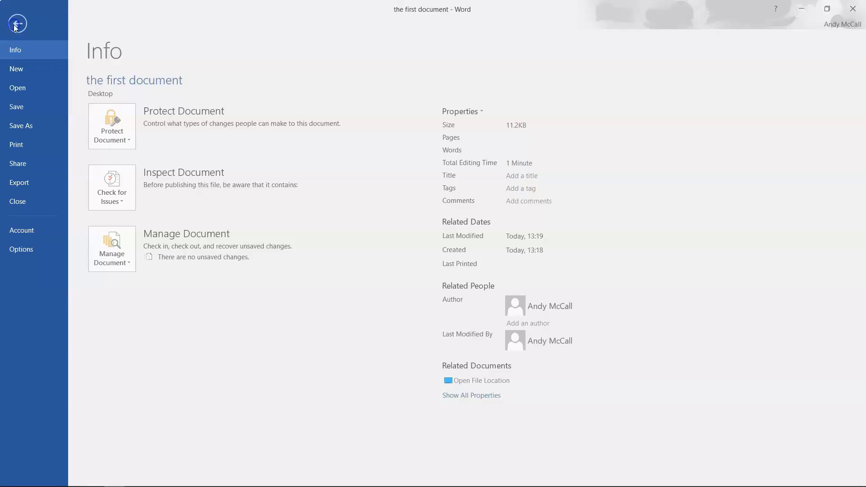
pyautogui.click(22, 203)
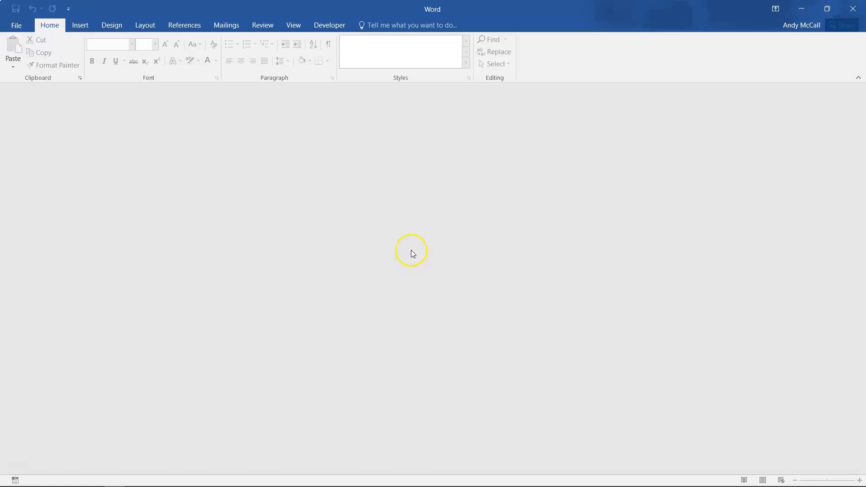
pyautogui.click(16, 25)
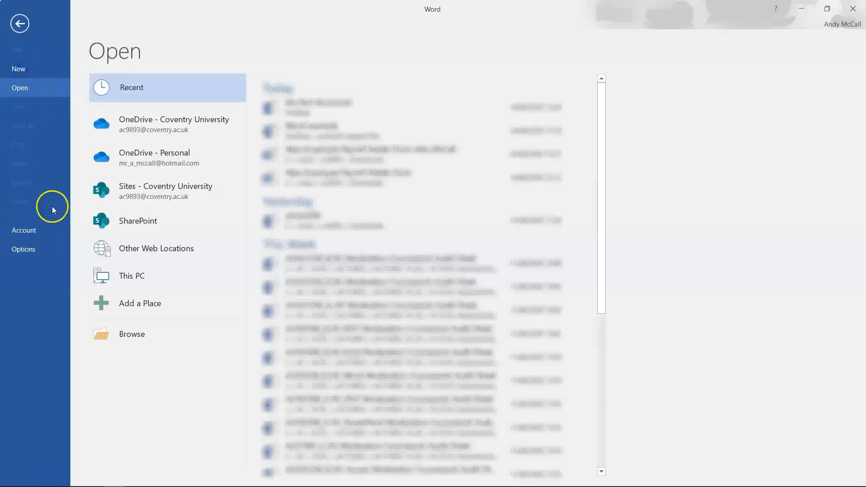
pyautogui.click(302, 98)
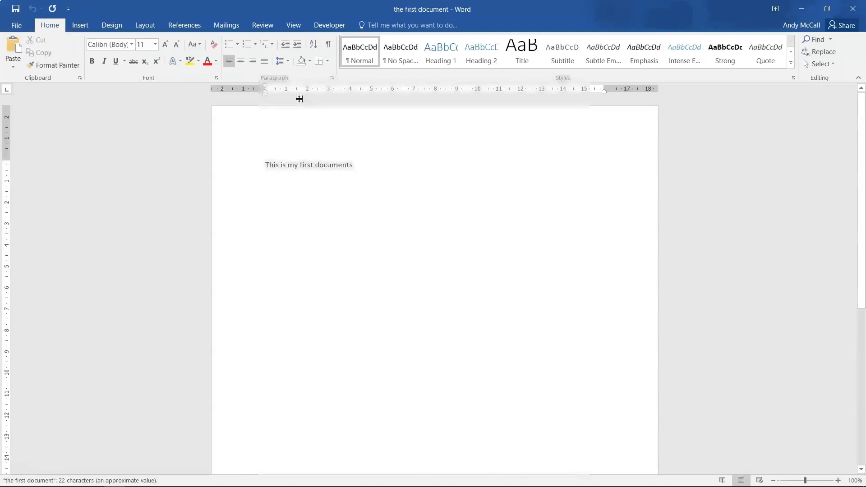
pyautogui.click(863, 8)
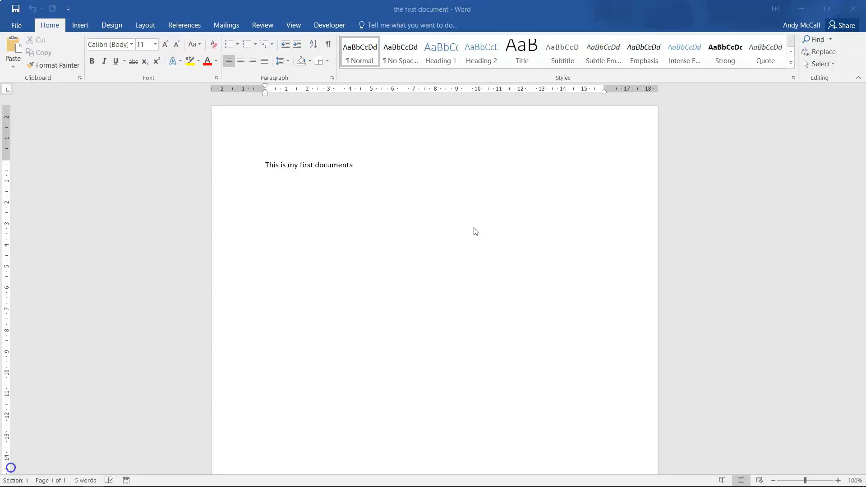
# Add a period to the first sentence and type 'Hello there this is M2 Computer Essentials.' below.
pyautogui.click(407, 173)
pyautogui.write('.')
pyautogui.press('Return')
pyautogui.press('Return')
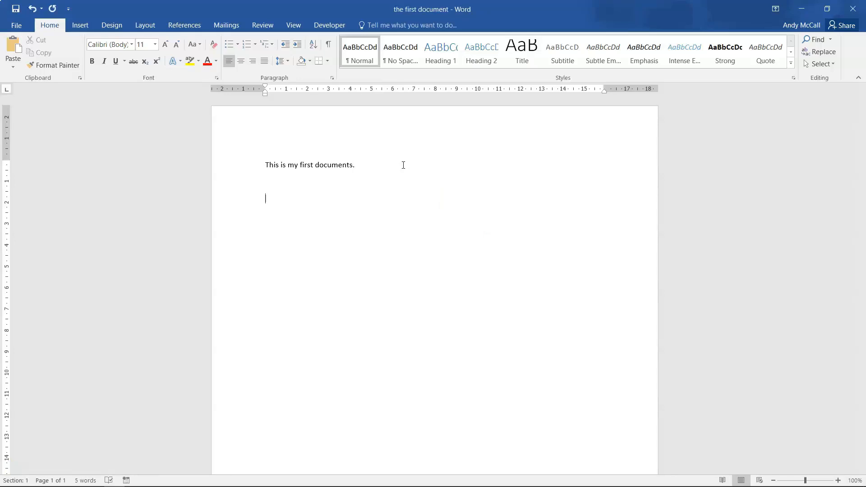
pyautogui.write('Hello there this is M2 COmp')
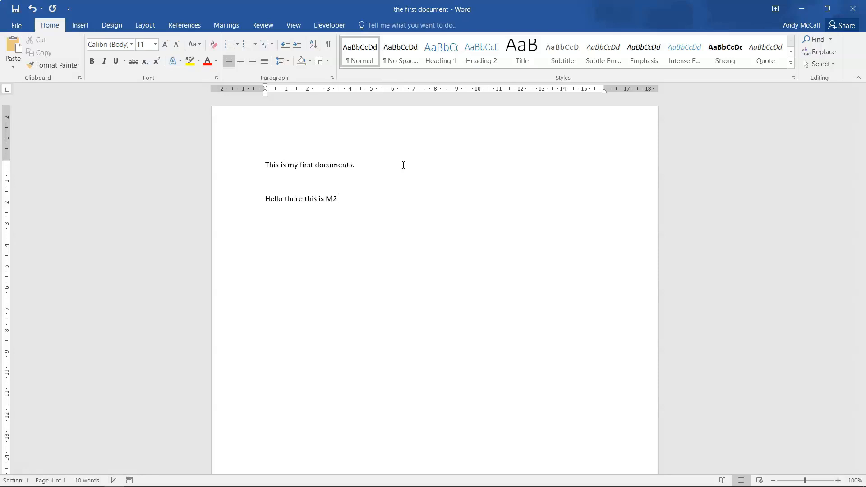
pyautogui.press('BackSpace')
pyautogui.press('BackSpace')
pyautogui.press('BackSpace')
pyautogui.press('BackSpace')
pyautogui.write('Computer Essenm')
pyautogui.press('BackSpace')
pyautogui.write('tials.')
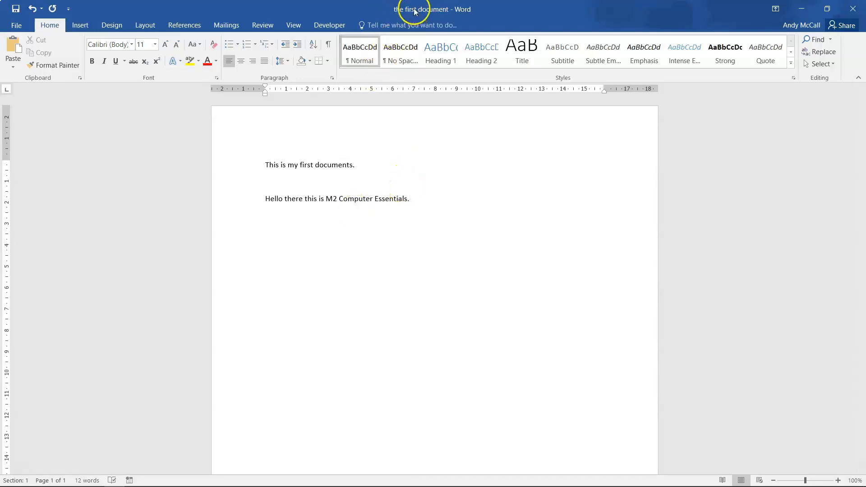
# Open 'Word example' from File Explorer's Recent files in its own Word window.
pyautogui.moveTo(352, 486)
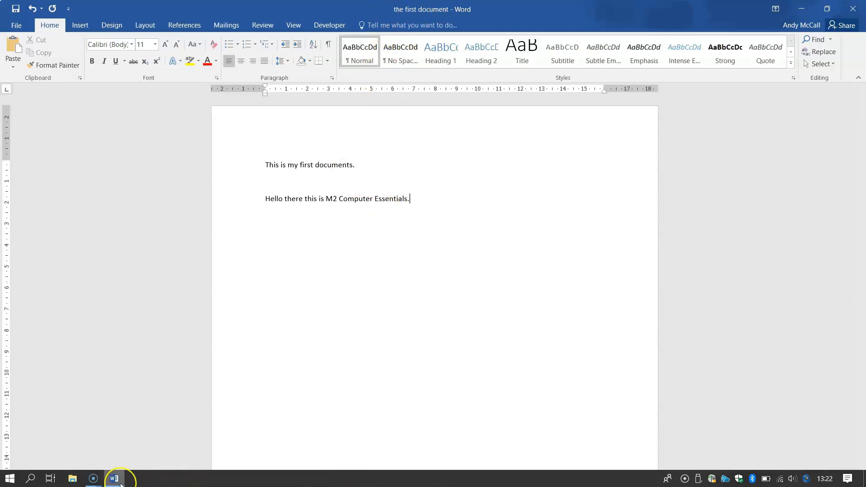
pyautogui.moveTo(121, 484)
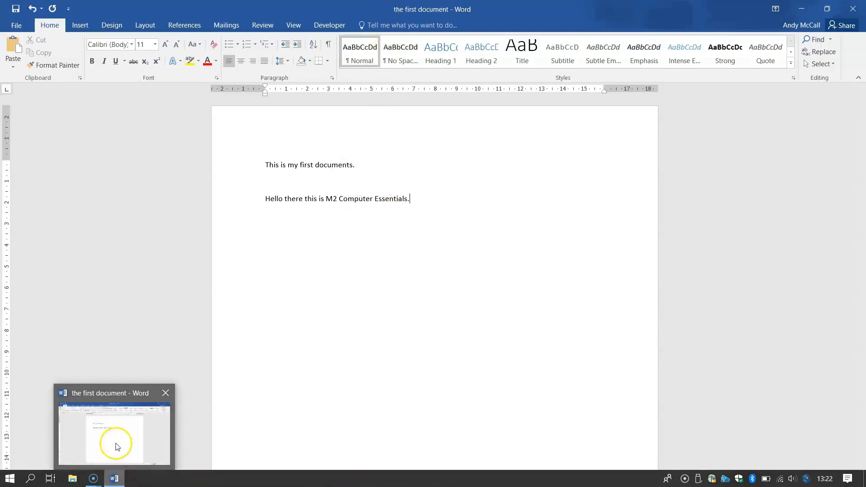
pyautogui.click(77, 480)
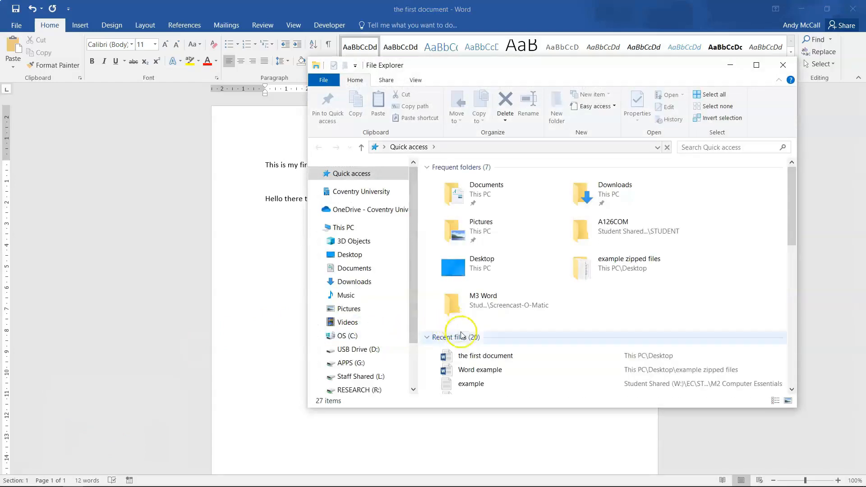
pyautogui.doubleClick(481, 370)
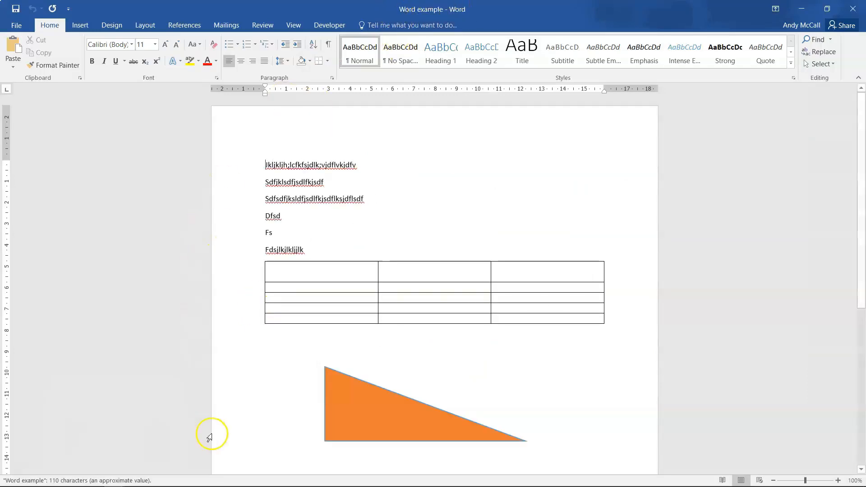
# Bring 'the first document' back to the front from the taskbar.
pyautogui.moveTo(233, 480)
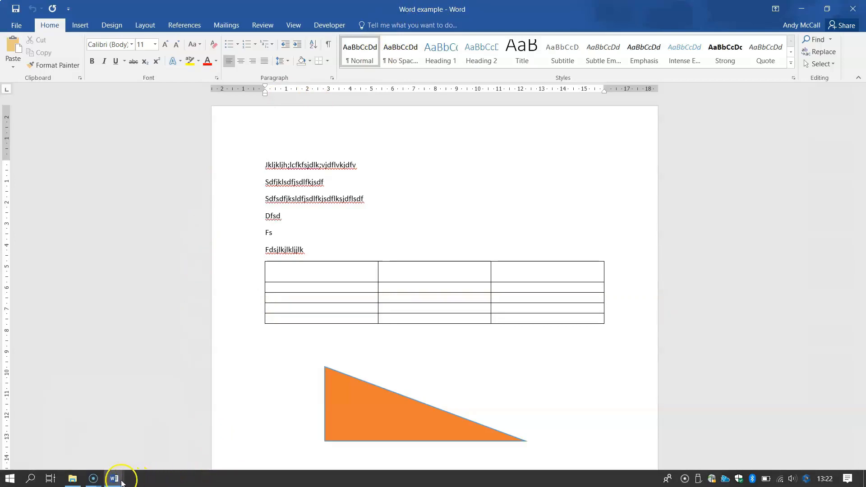
pyautogui.moveTo(120, 481)
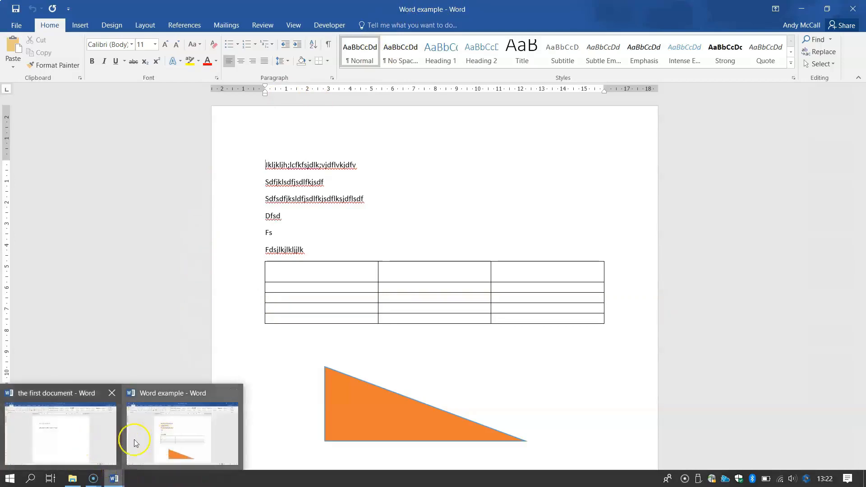
pyautogui.moveTo(52, 440)
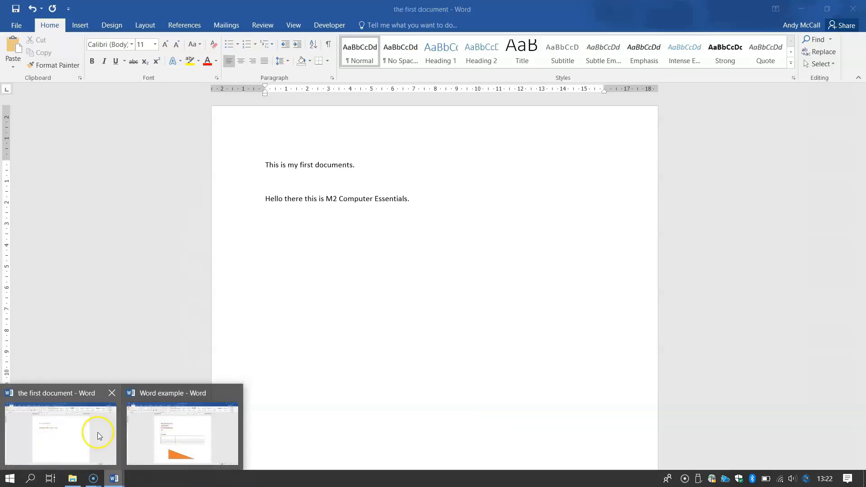
pyautogui.click(78, 434)
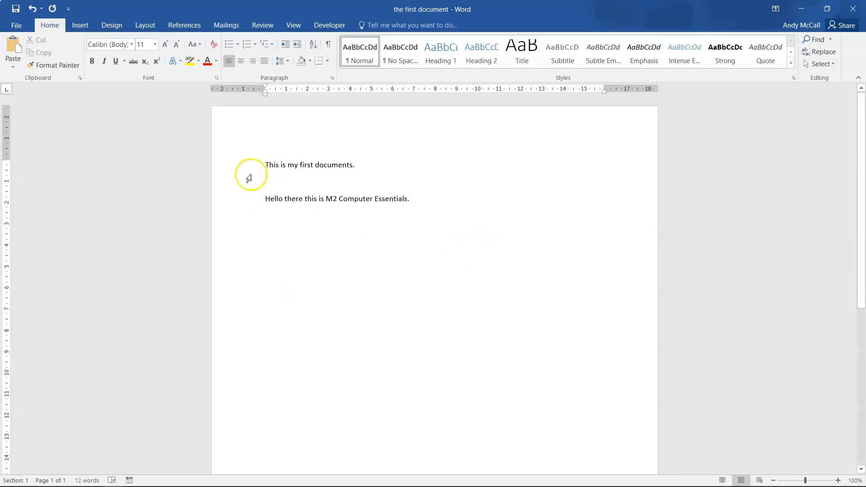
# Copy the line 'Hello there this is M2 Computer Essentials.' from the first document.
pyautogui.moveTo(265, 199); pyautogui.dragTo(435, 200)
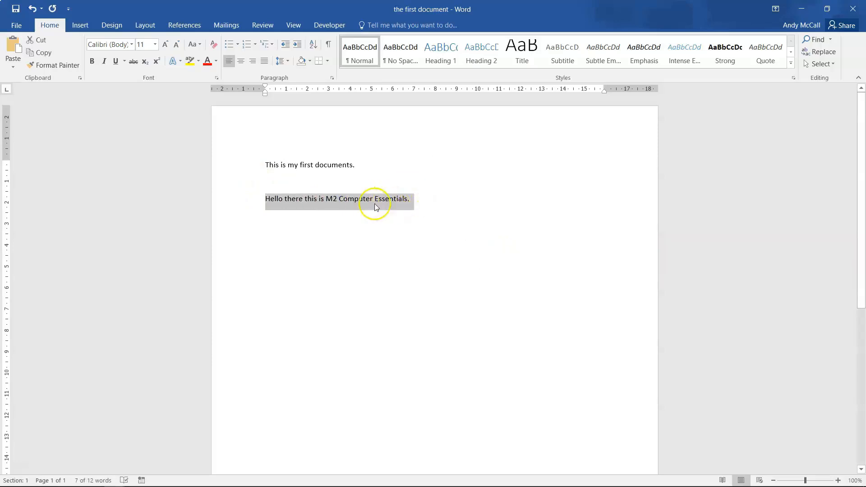
pyautogui.click(39, 53)
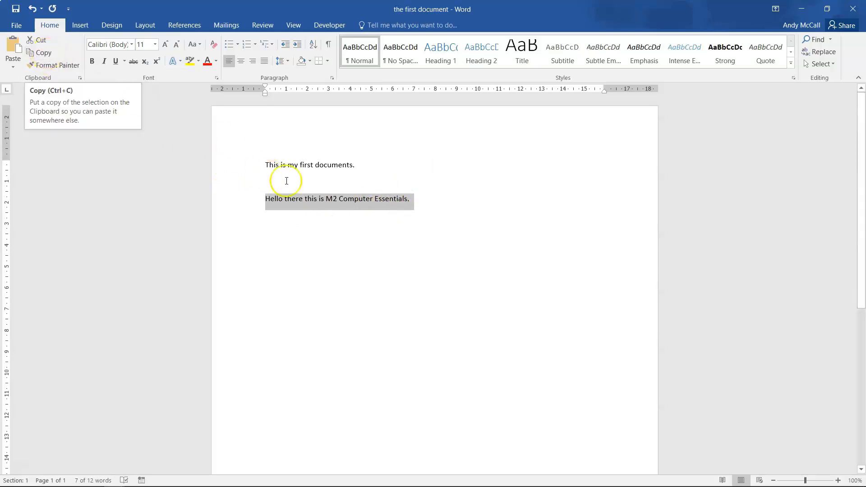
pyautogui.rightClick(315, 202)
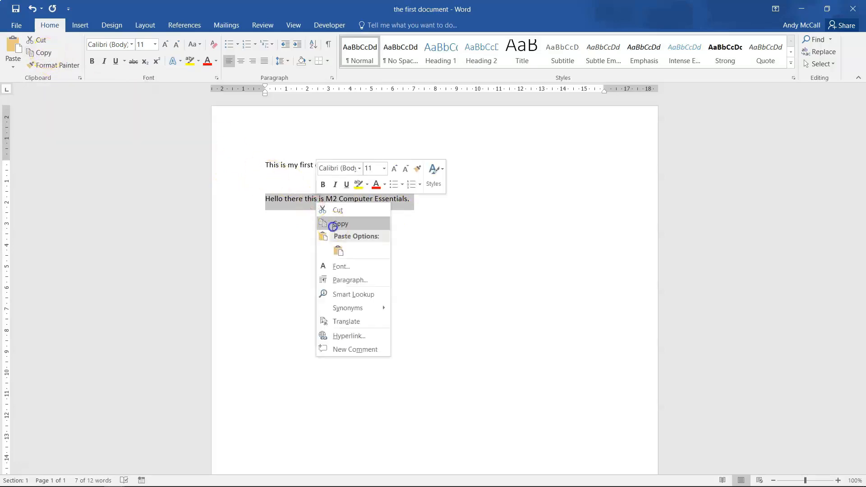
pyautogui.click(332, 224)
# Paste the copied line into Word example below the orange triangle.
pyautogui.click(109, 479)
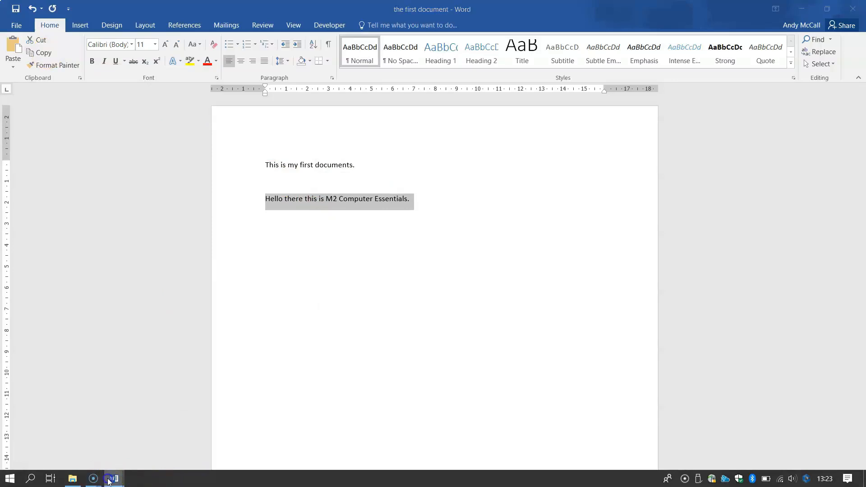
pyautogui.click(132, 431)
pyautogui.scroll(-5, 360, 377)
pyautogui.click(356, 340)
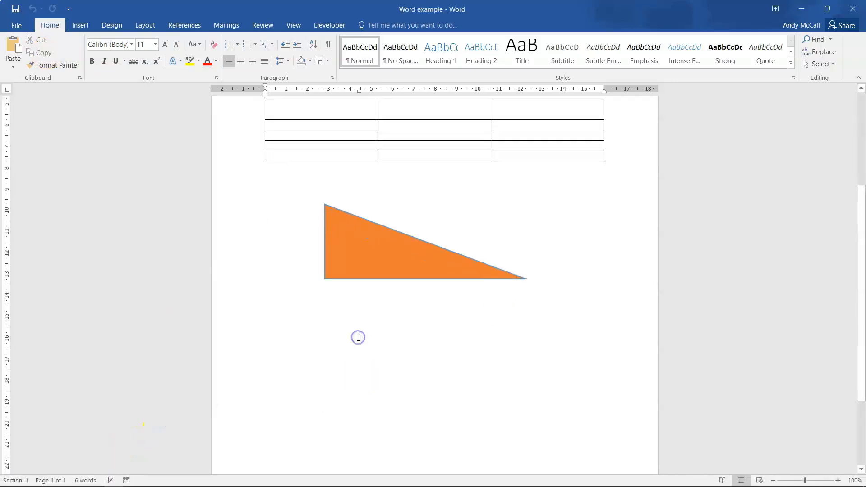
pyautogui.click(284, 329)
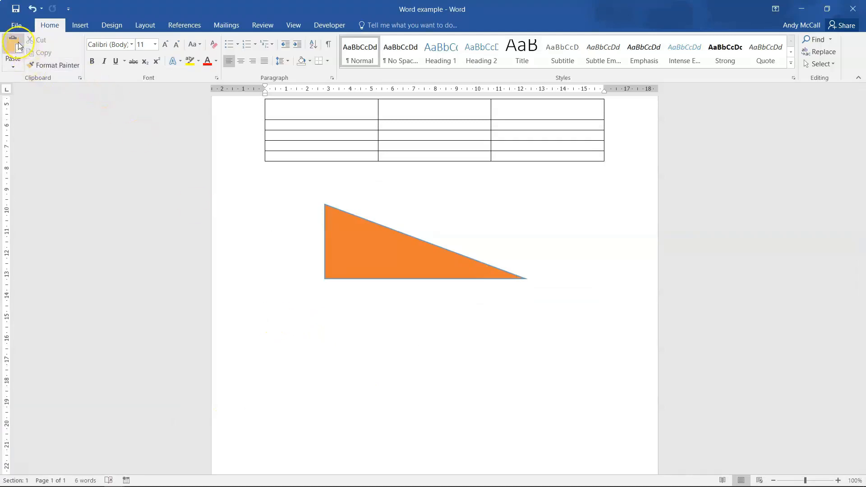
pyautogui.rightClick(287, 321)
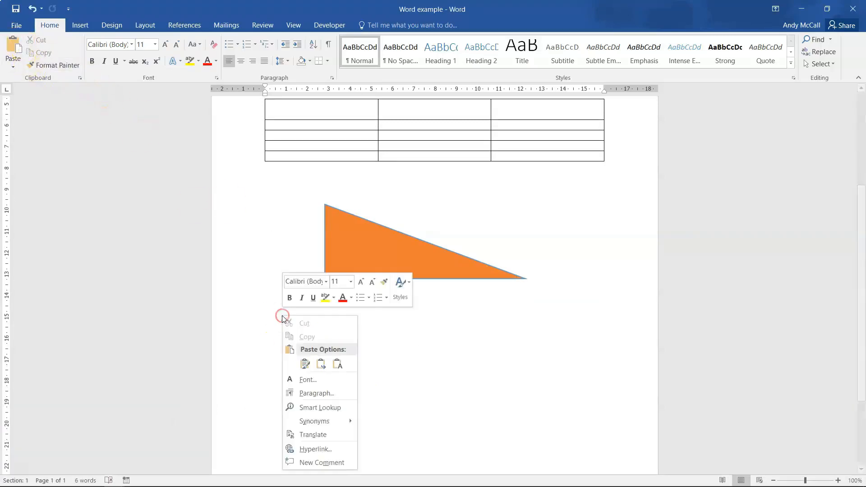
pyautogui.click(300, 362)
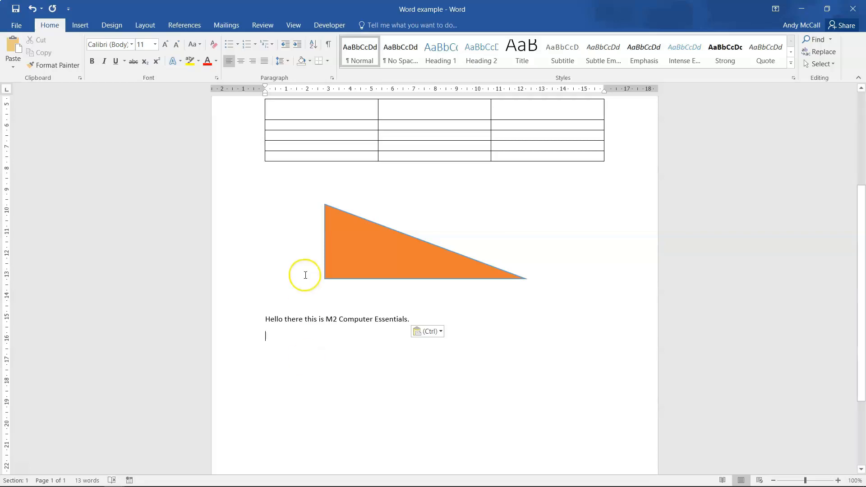
pyautogui.scroll(5, 320, 310)
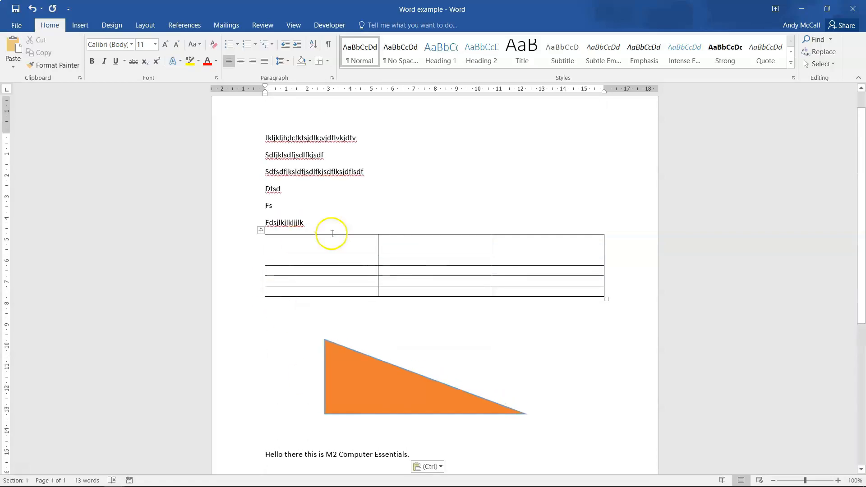
# Cut the word 'Dfsd' out of Word example.
pyautogui.scroll(-2, 286, 383)
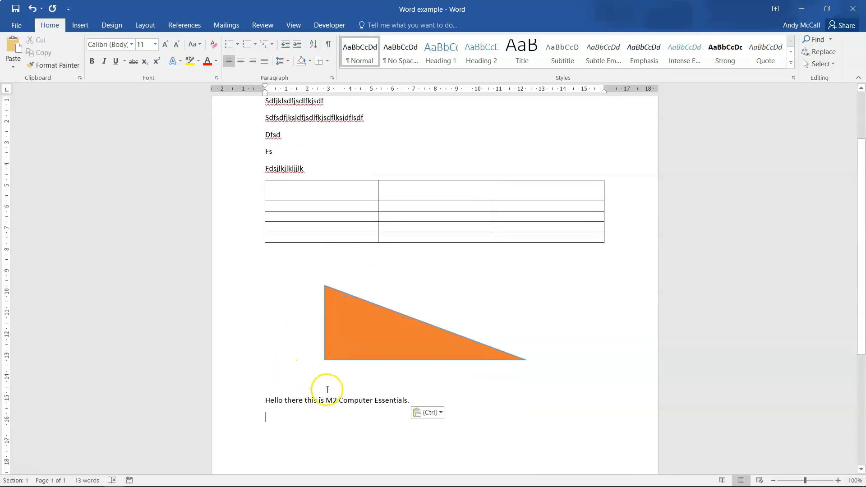
pyautogui.scroll(3, 311, 215)
pyautogui.scroll(1, 312, 215)
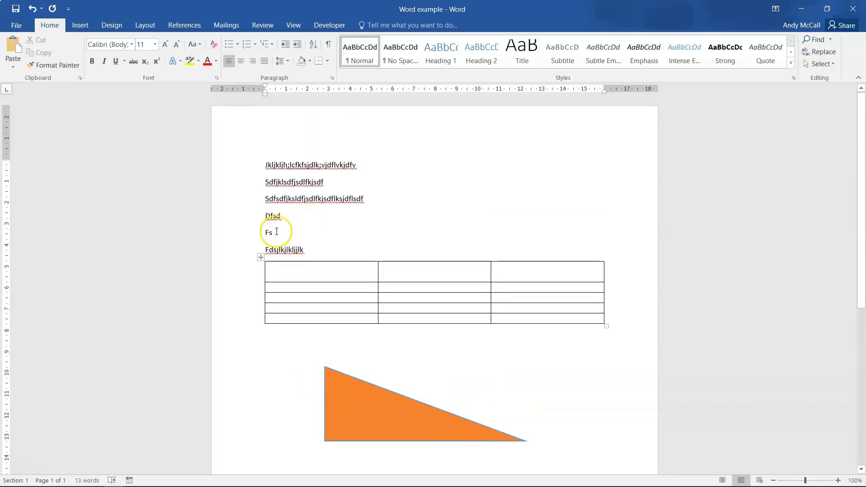
pyautogui.click(283, 216)
pyautogui.moveTo(282, 215); pyautogui.dragTo(268, 218)
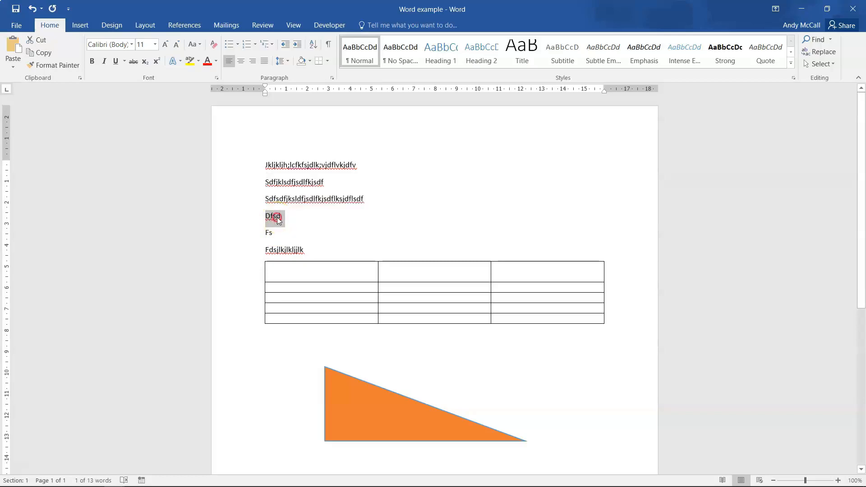
pyautogui.rightClick(277, 217)
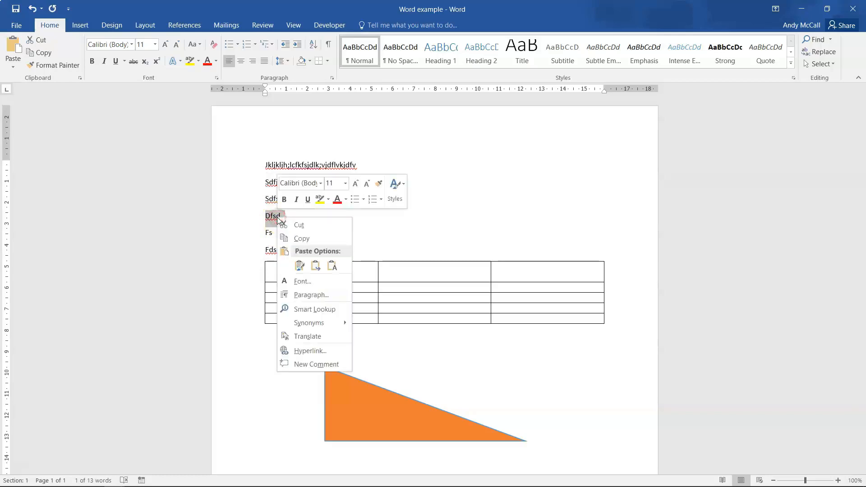
pyautogui.click(300, 225)
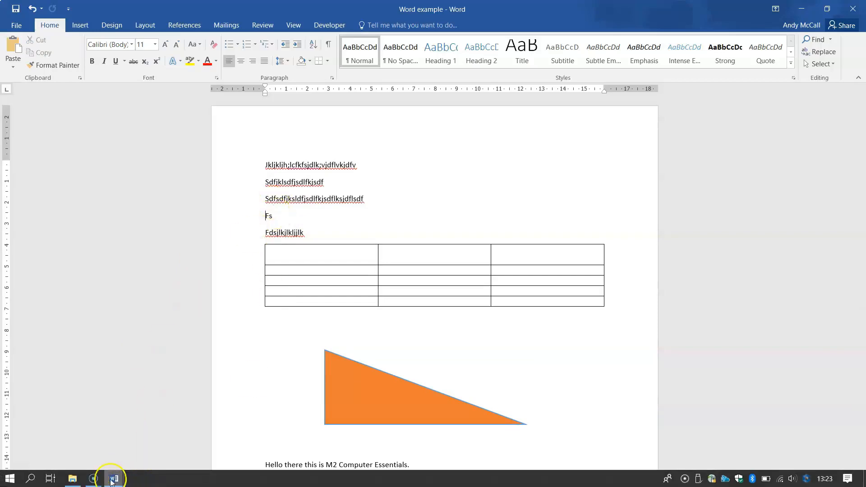
# Paste 'Dfsd' after 'Essentials.' in the first document's second sentence.
pyautogui.moveTo(110, 480)
pyautogui.click(90, 449)
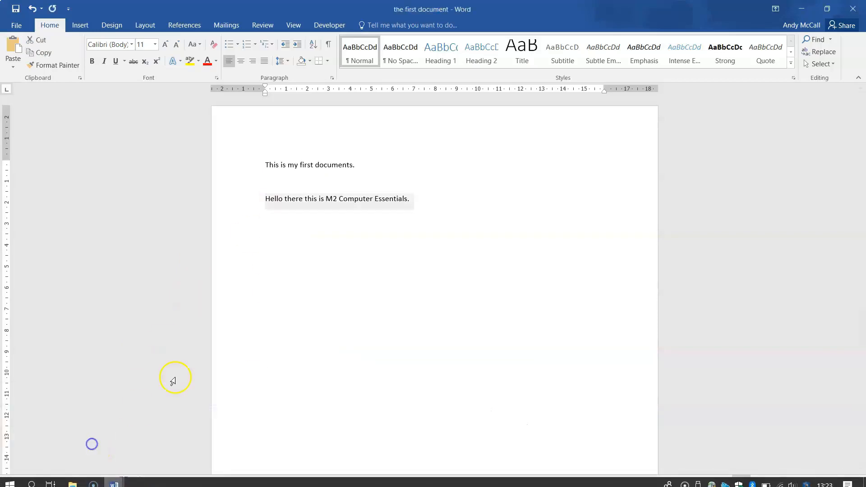
pyautogui.click(427, 206)
pyautogui.click(418, 199)
pyautogui.click(10, 45)
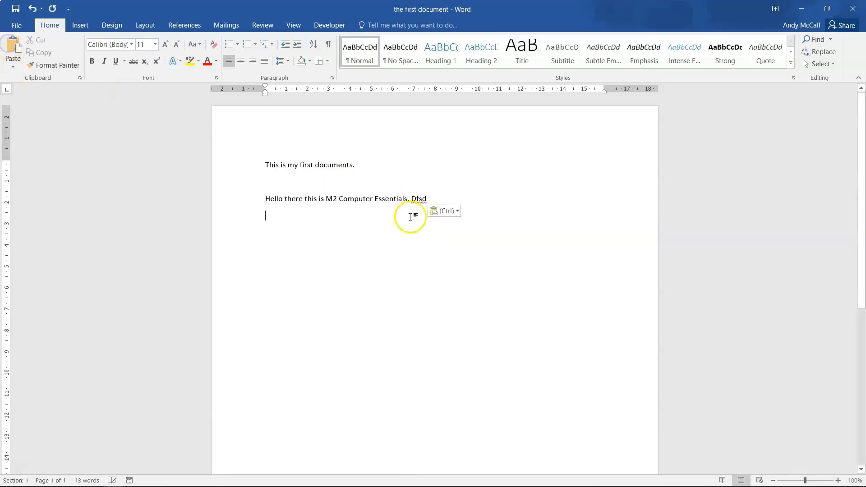